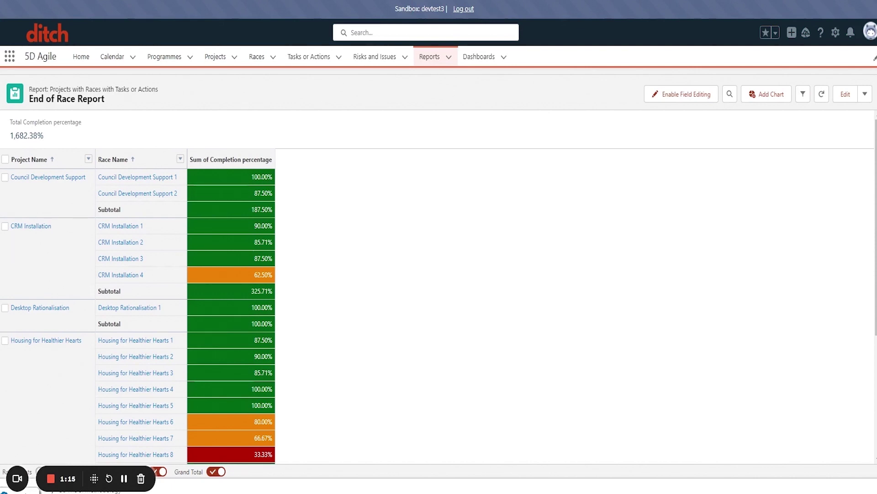
# Step: Examine the completion percentages for each project and race throughout the End of Race Report
pyautogui.scroll(-1, 339, 204)
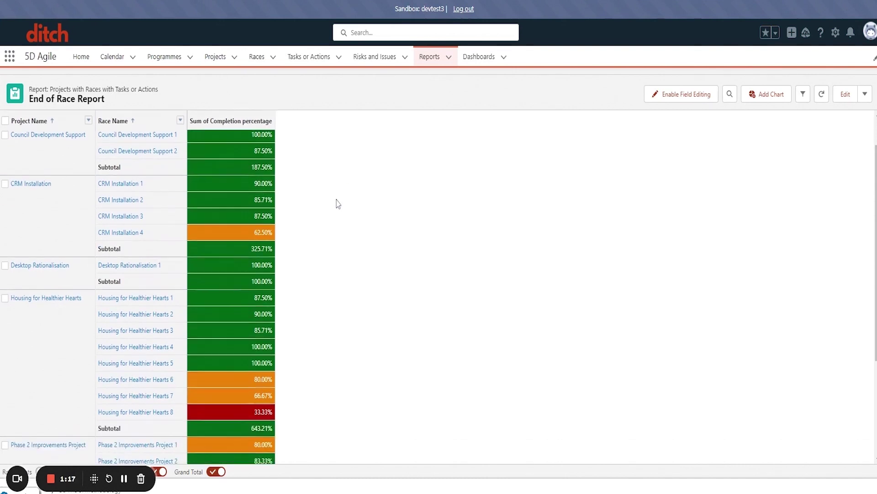
pyautogui.scroll(1, 338, 203)
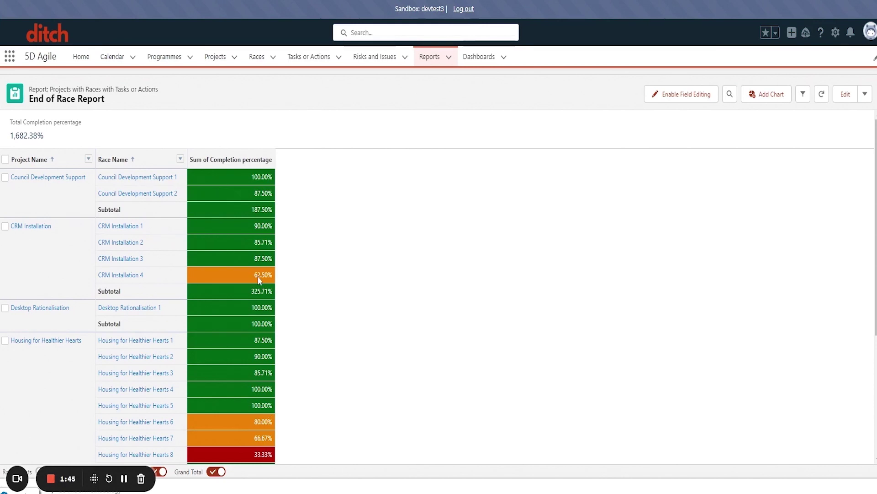
pyautogui.scroll(-1, 259, 279)
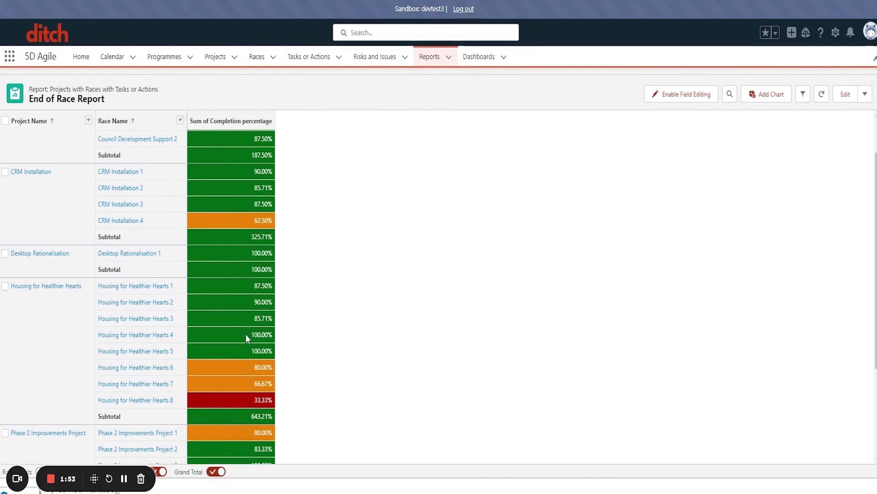
pyautogui.scroll(-1, 242, 363)
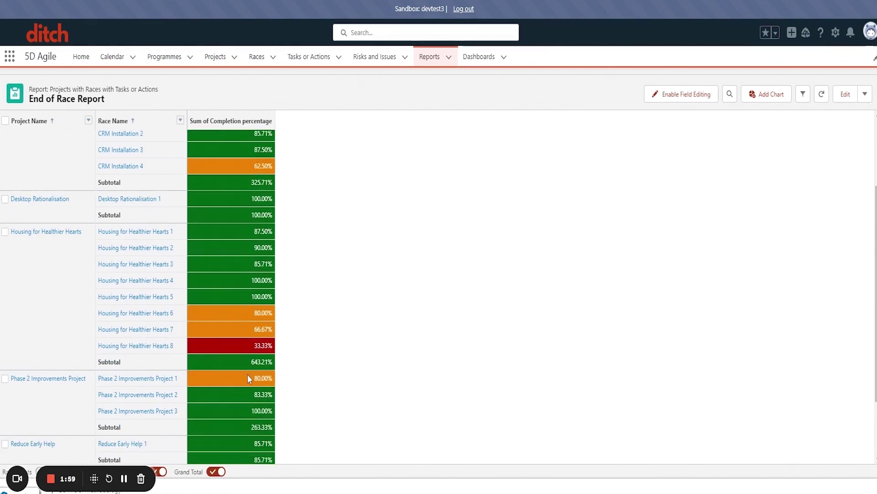
pyautogui.scroll(-1, 248, 375)
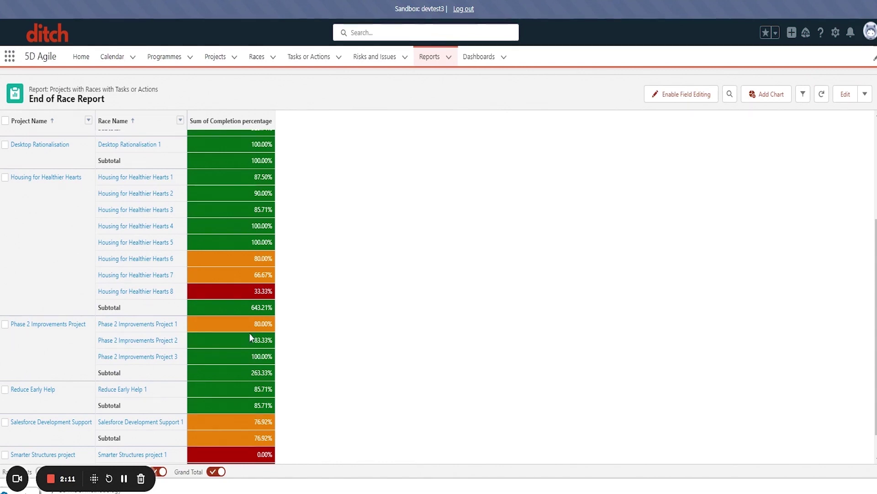
pyautogui.scroll(-1, 245, 327)
pyautogui.scroll(2, 245, 329)
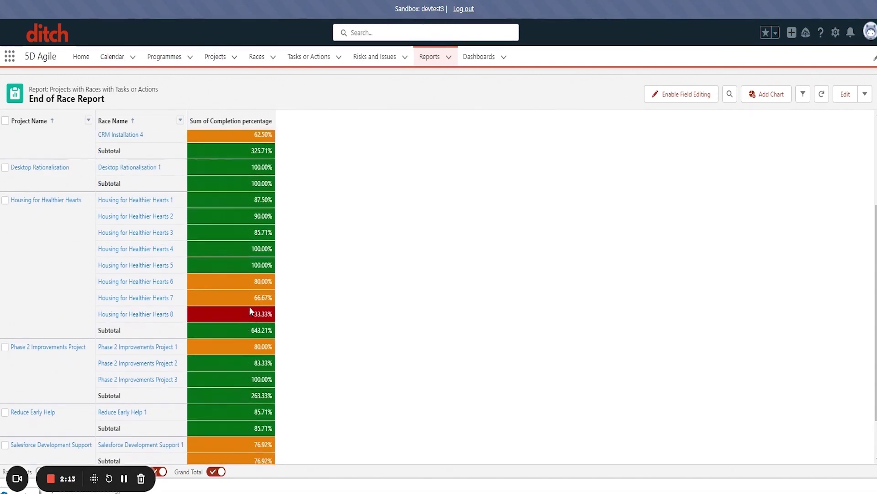
pyautogui.scroll(1, 247, 255)
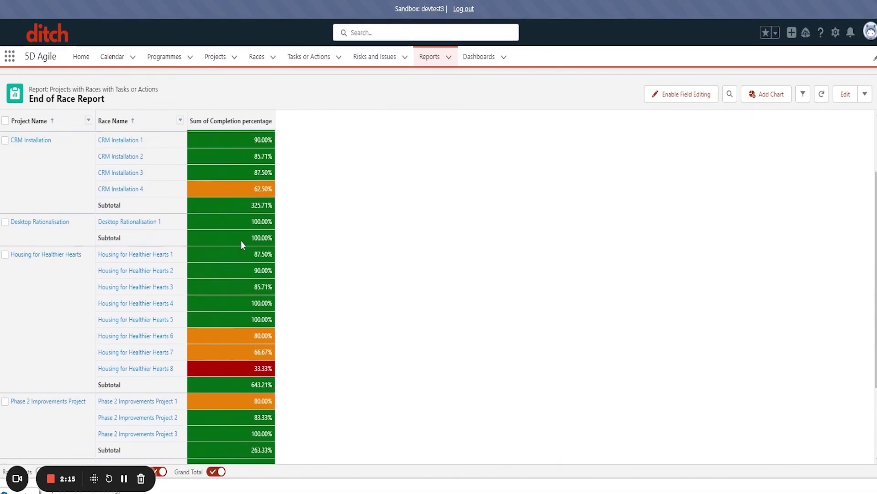
# Step: Open the Tasks by Type report and examine the task type counts per race, focusing on the CRM Installation races
pyautogui.click(429, 60)
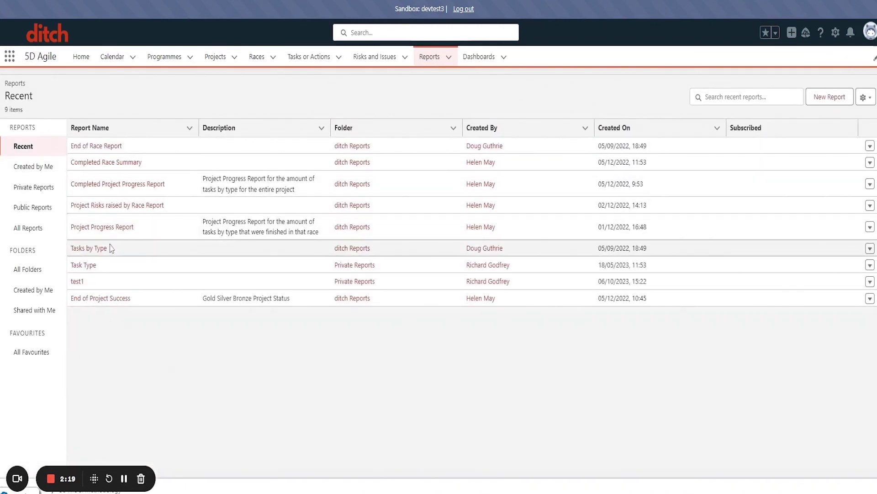
pyautogui.click(101, 248)
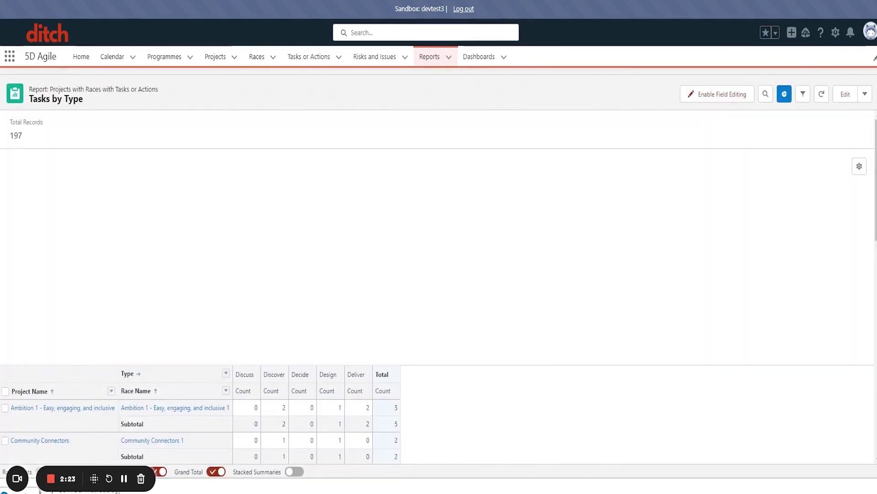
pyautogui.scroll(-2, 211, 283)
pyautogui.scroll(-1, 212, 282)
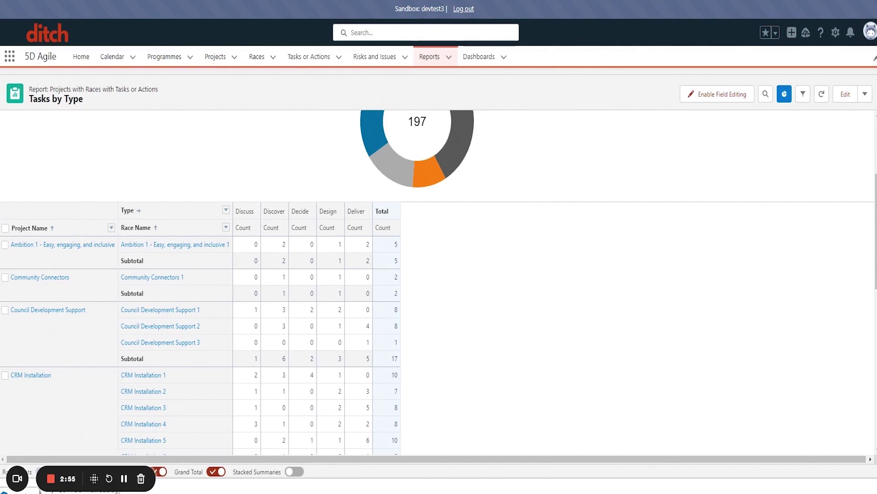
pyautogui.scroll(-3, 277, 277)
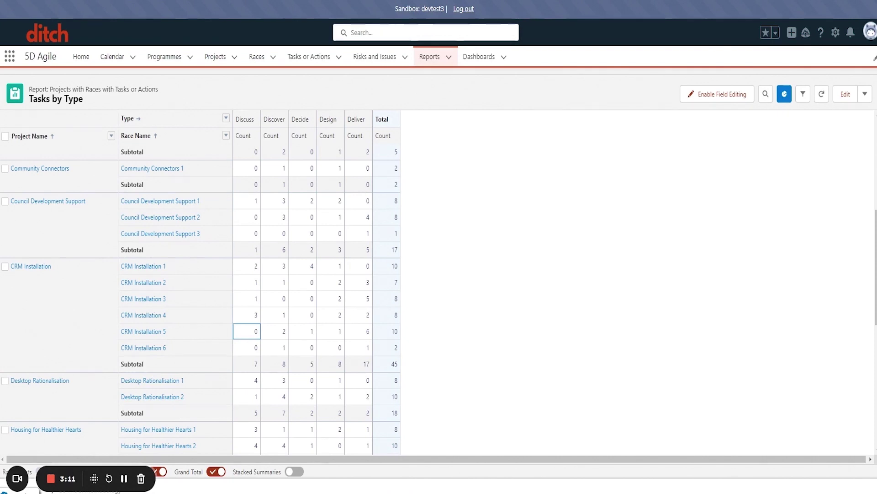
pyautogui.click(250, 349)
pyautogui.click(275, 315)
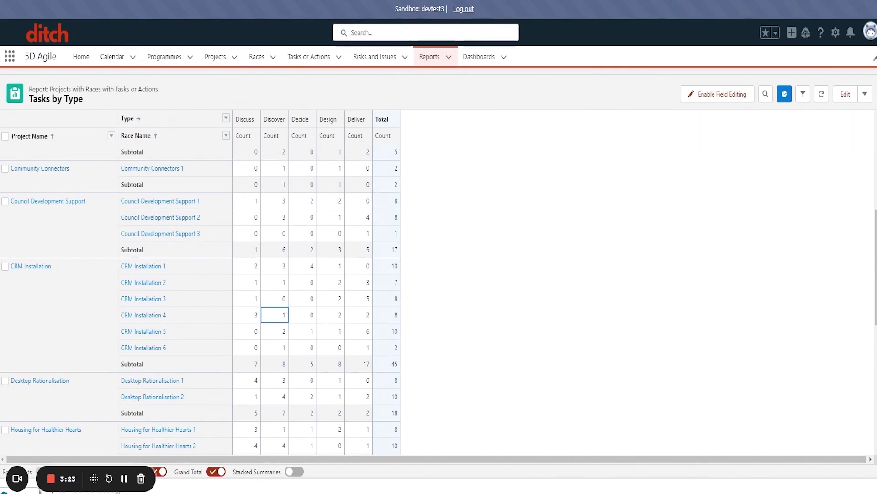
pyautogui.click(285, 283)
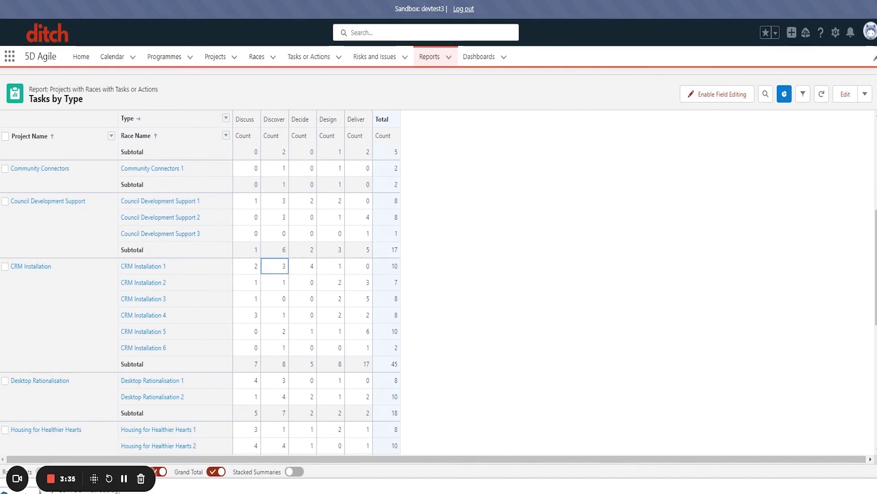
# Step: Review the decision tasks and outcomes in the Task Type report, and open the End of Project Success report
pyautogui.click(427, 58)
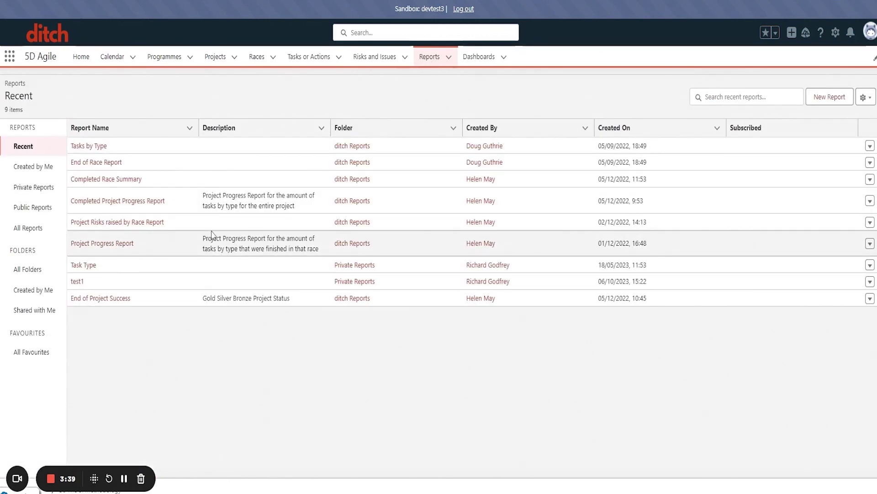
pyautogui.click(87, 267)
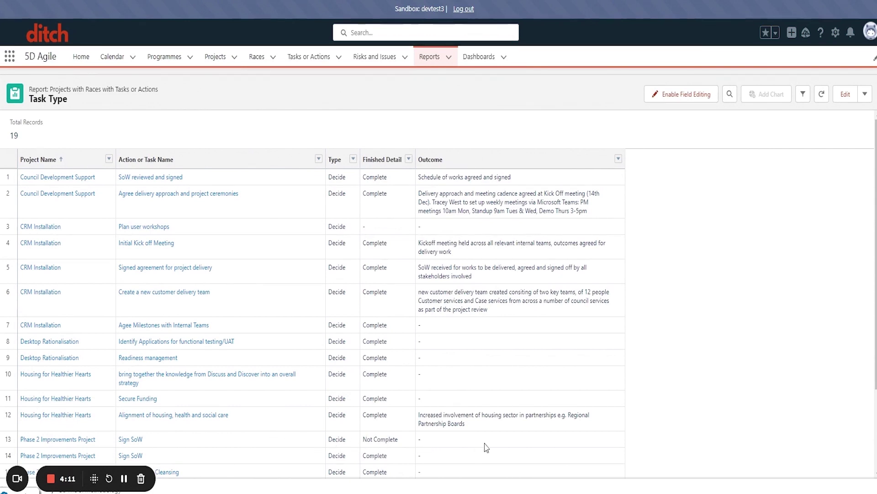
pyautogui.scroll(-3, 457, 215)
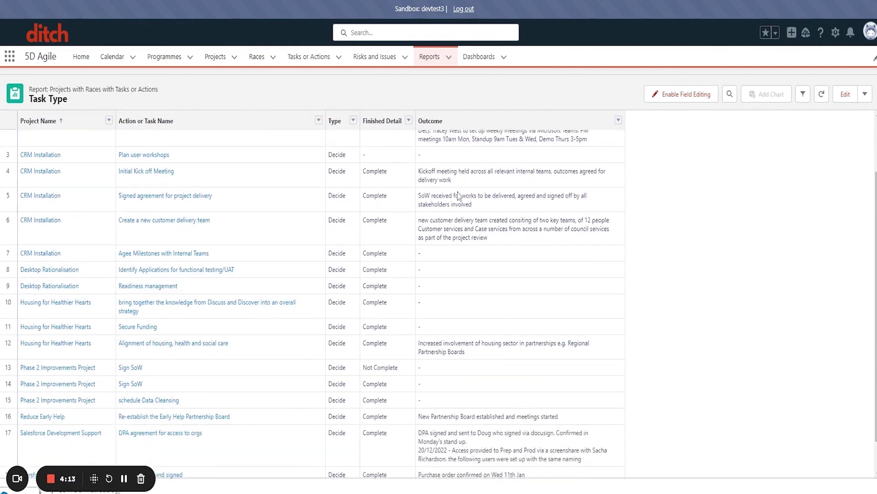
pyautogui.scroll(3, 489, 352)
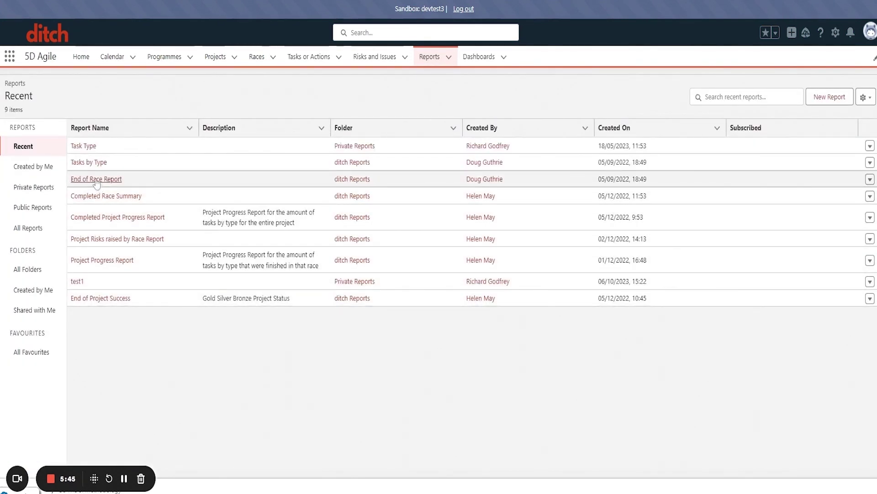
pyautogui.click(99, 299)
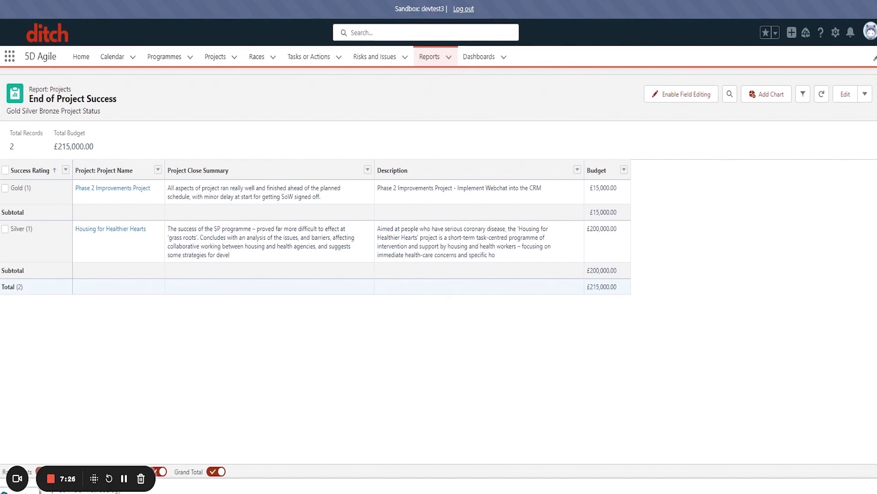
# Step: Open the Council Development Support project and review its reporting charts on progress, risks and completed races
pyautogui.click(216, 56)
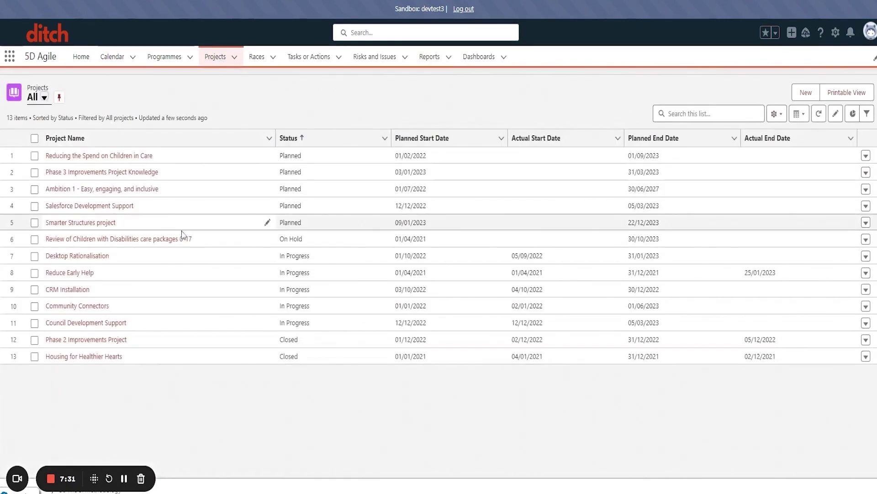
pyautogui.click(116, 323)
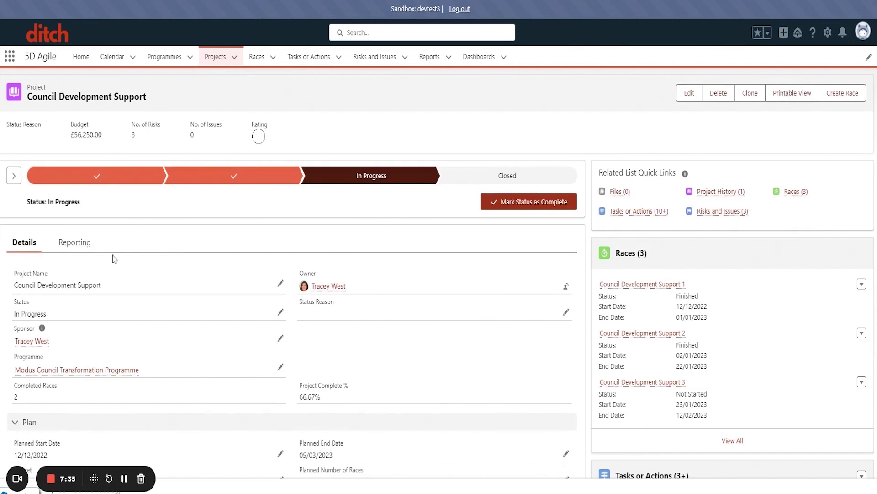
pyautogui.click(82, 249)
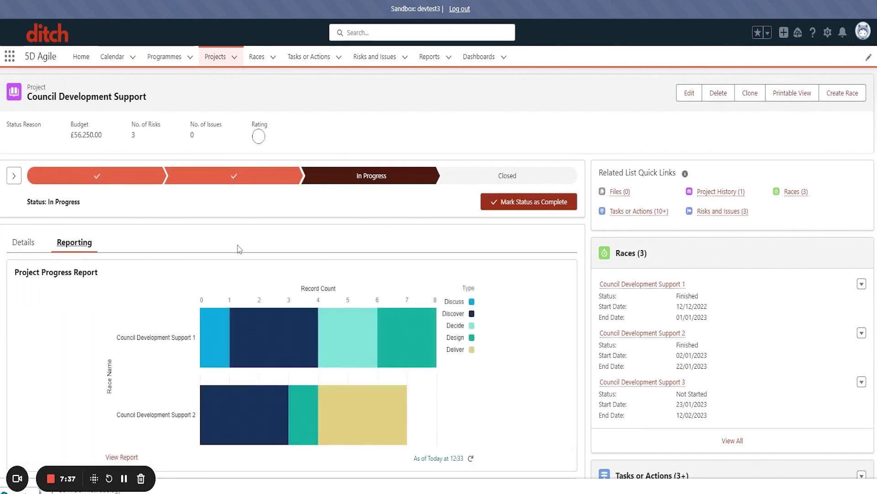
pyautogui.scroll(-5, 238, 249)
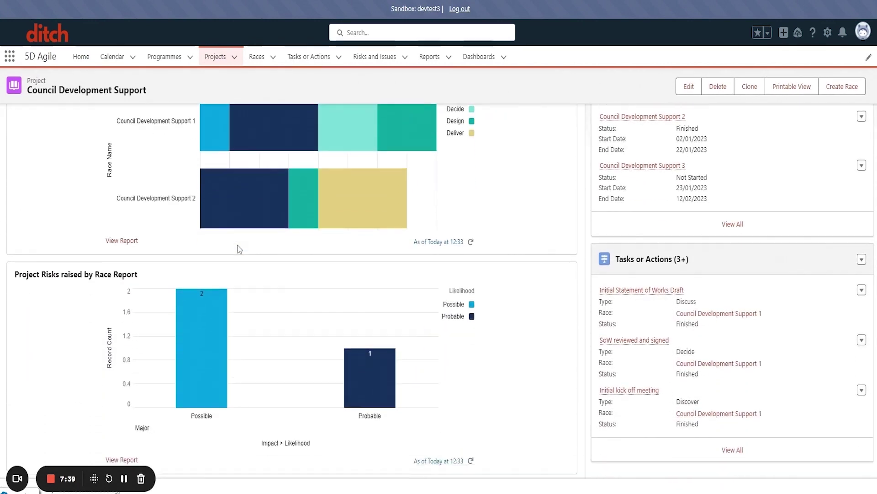
pyautogui.scroll(-8, 216, 245)
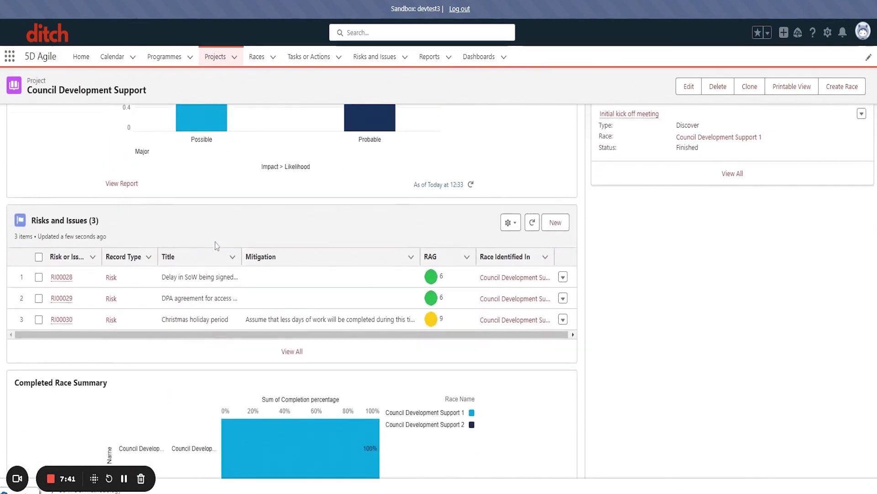
pyautogui.scroll(-1, 194, 292)
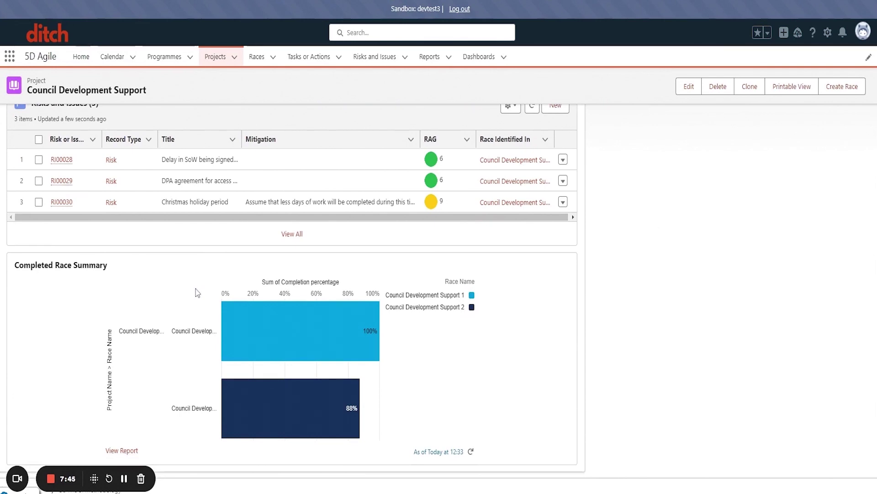
pyautogui.scroll(12, 196, 293)
pyautogui.scroll(2, 197, 292)
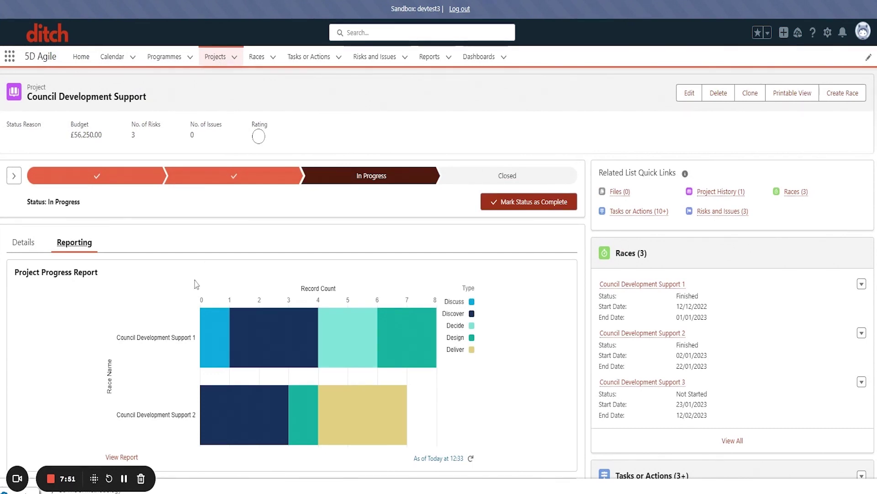
pyautogui.scroll(-3, 196, 284)
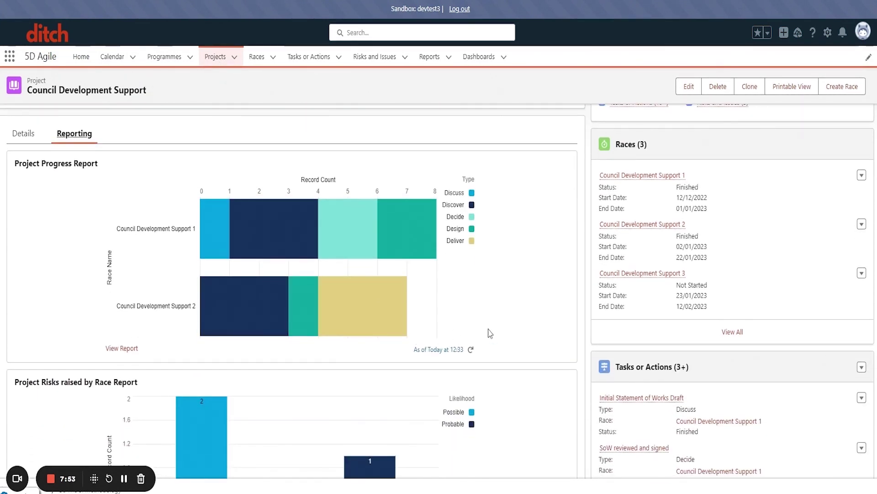
pyautogui.scroll(-1, 522, 332)
pyautogui.scroll(2, 521, 331)
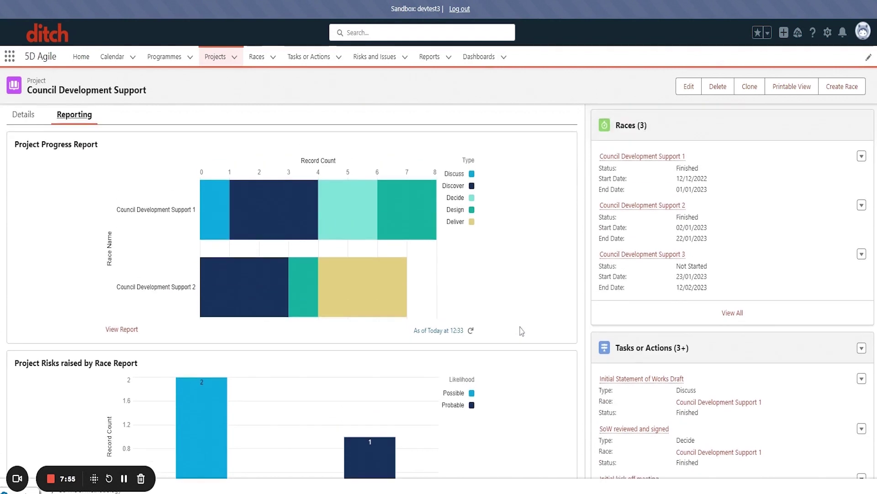
pyautogui.scroll(2, 521, 331)
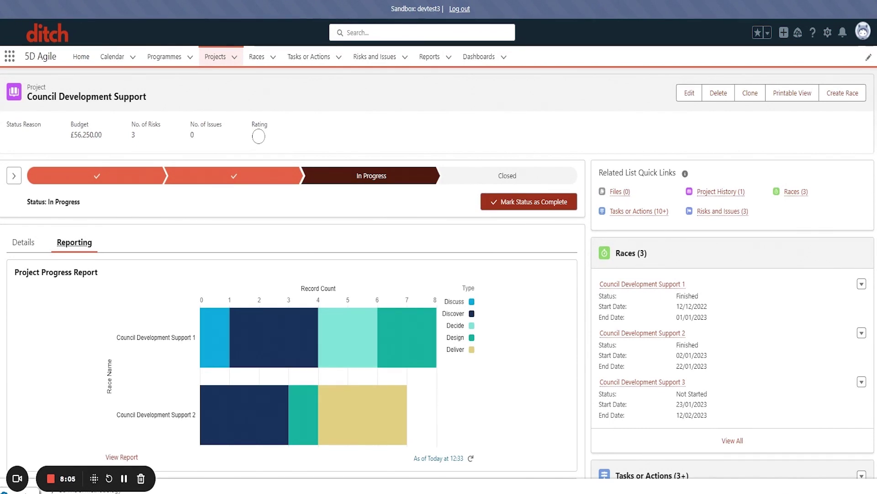
# Step: Revisit the recent reports list and reopen the reporting view of the Council Development Support project
pyautogui.click(429, 57)
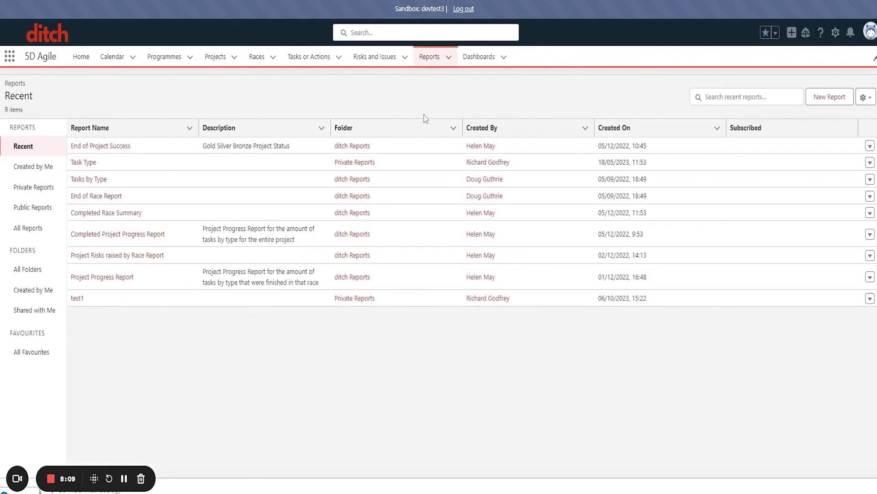
pyautogui.click(219, 61)
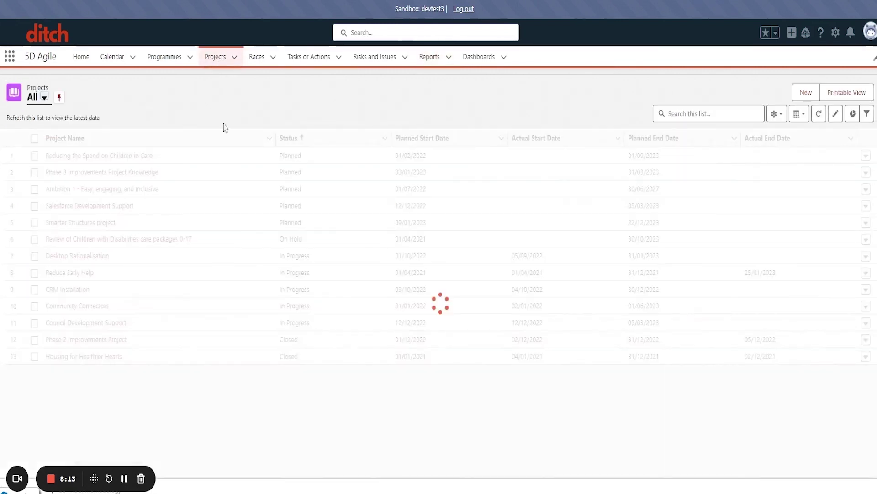
pyautogui.click(85, 323)
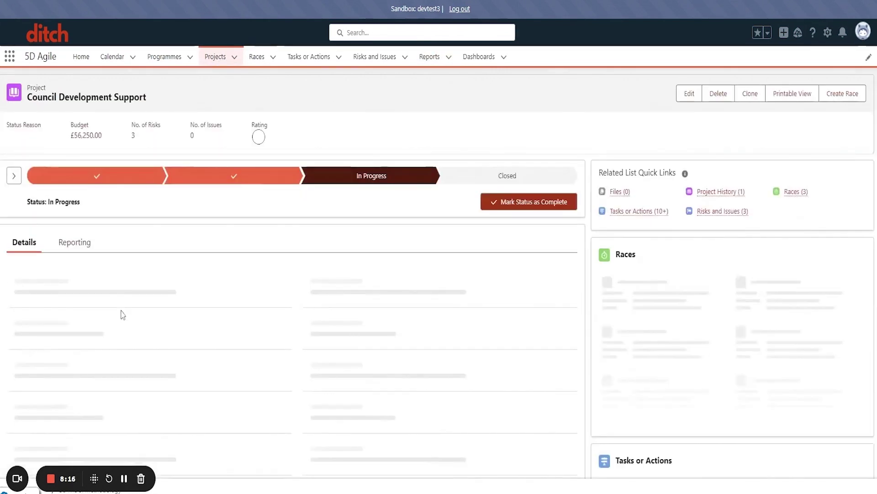
pyautogui.click(74, 243)
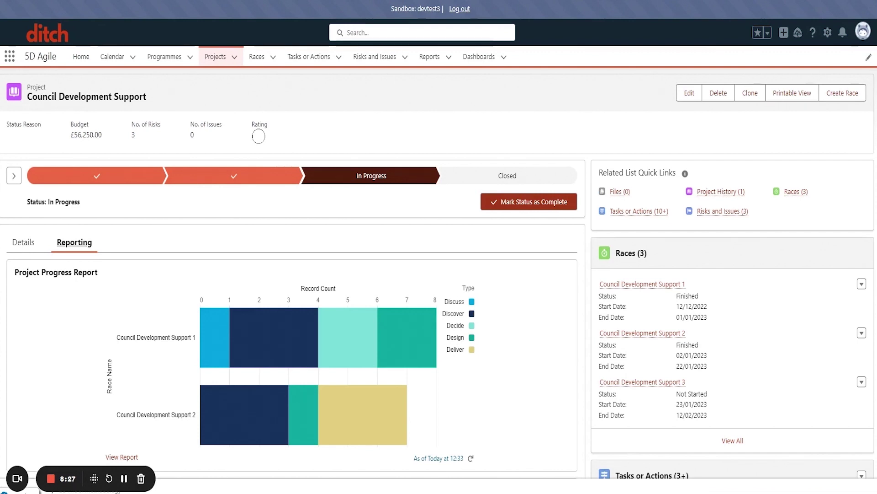
# Step: Open the Project Overview Homepage dashboard and review its task charts and high-scoring risks or issues
pyautogui.click(81, 56)
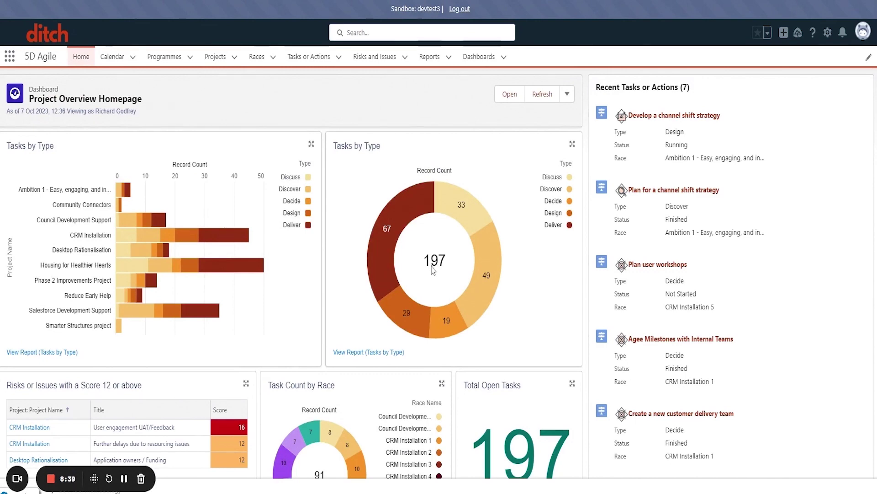
pyautogui.scroll(-1, 307, 283)
pyautogui.scroll(-2, 308, 284)
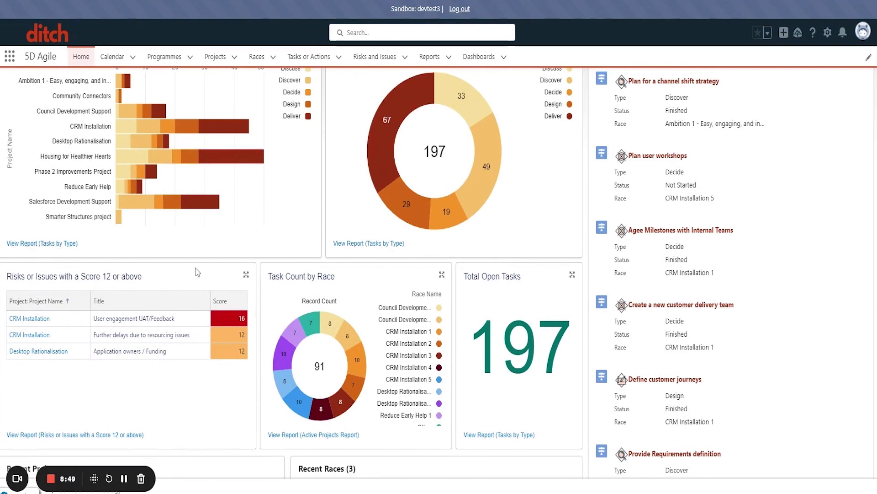
pyautogui.scroll(-1, 197, 272)
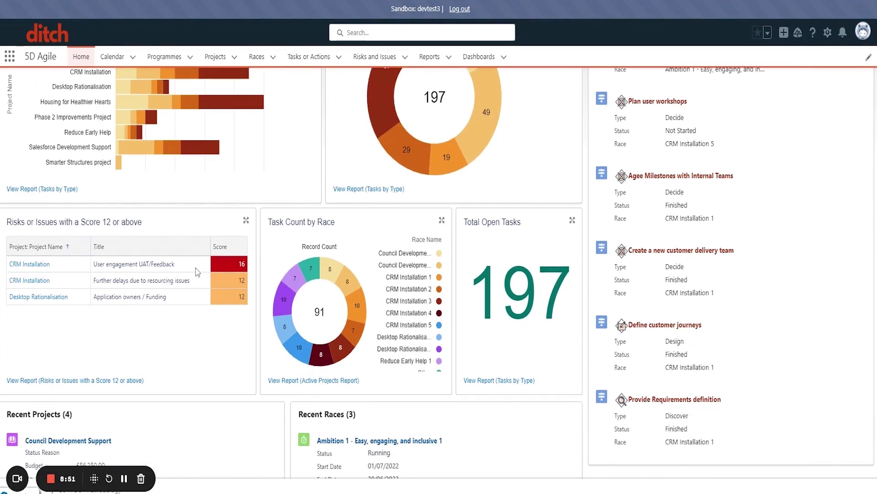
# Step: Review the Tasks by Type charts on the home dashboard
pyautogui.scroll(1, 219, 336)
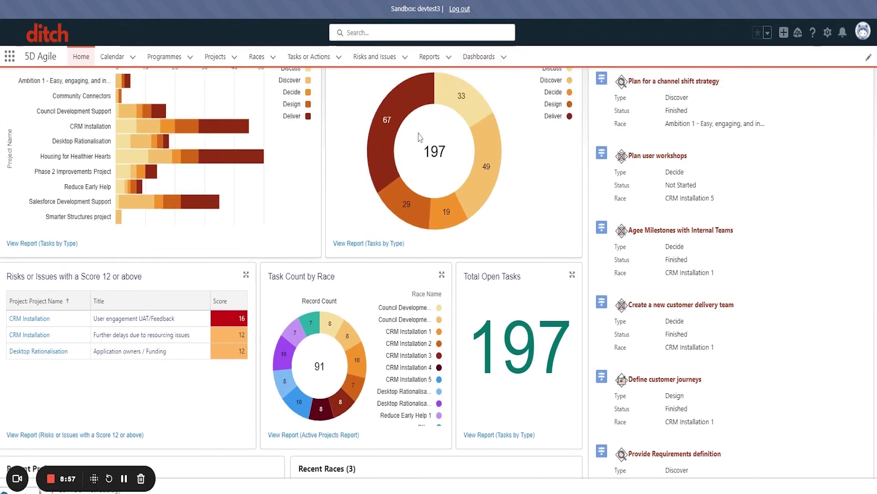
pyautogui.scroll(1, 318, 183)
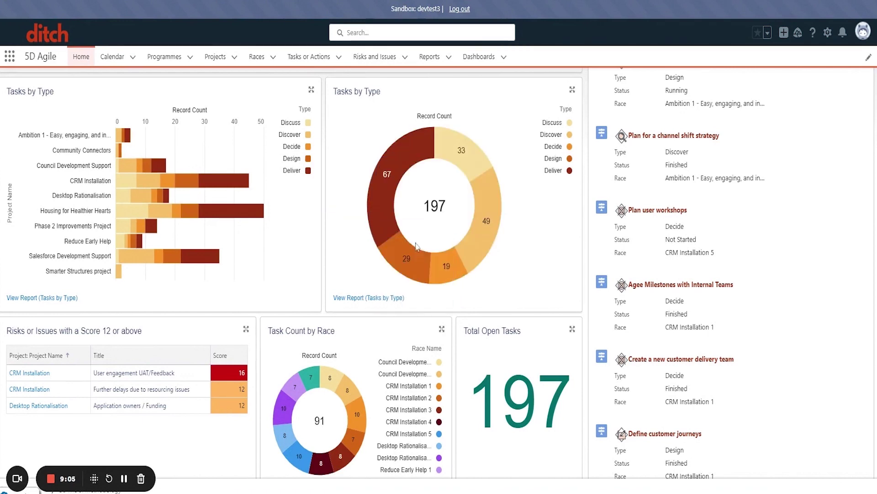
pyautogui.moveTo(392, 166)
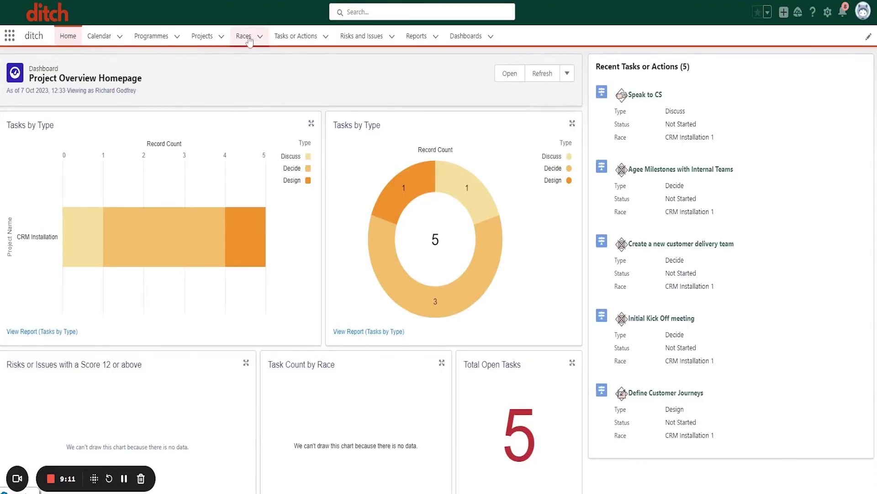
# Step: Open the races list, switch to the 5D Agile sandbox and display all its races as a table
pyautogui.click(244, 36)
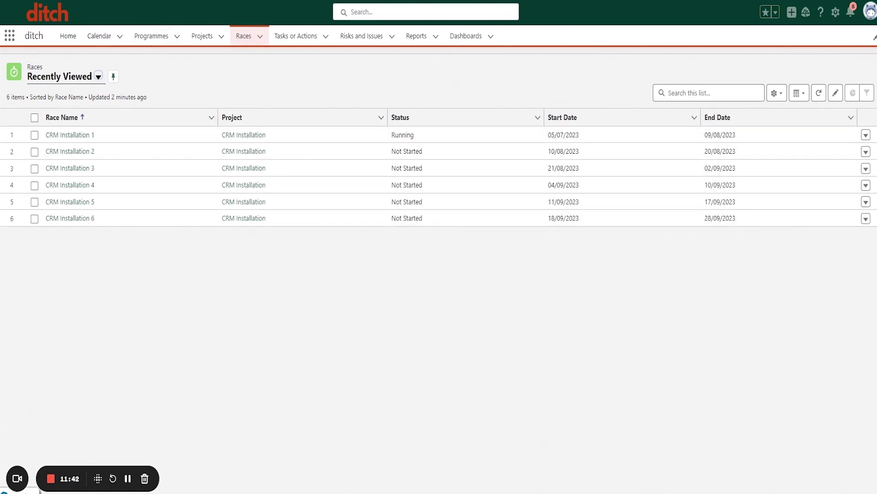
pyautogui.hotkey('ctrl', 'Tab')
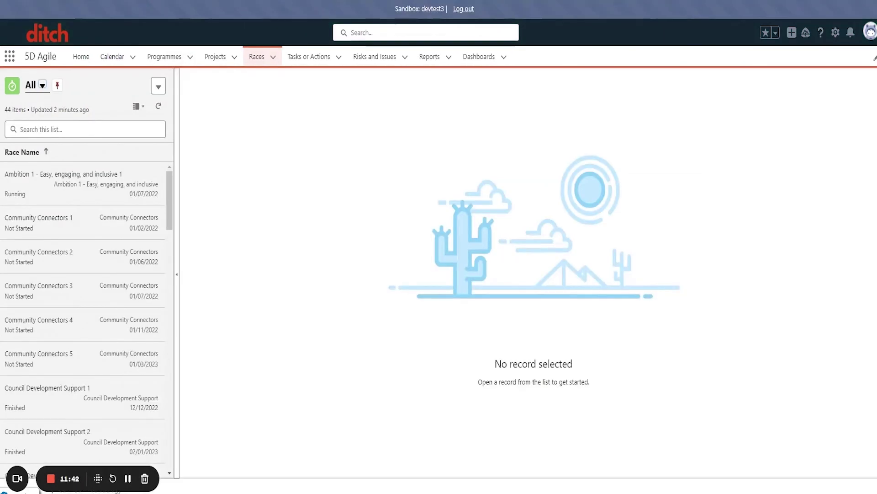
pyautogui.click(138, 106)
pyautogui.click(117, 153)
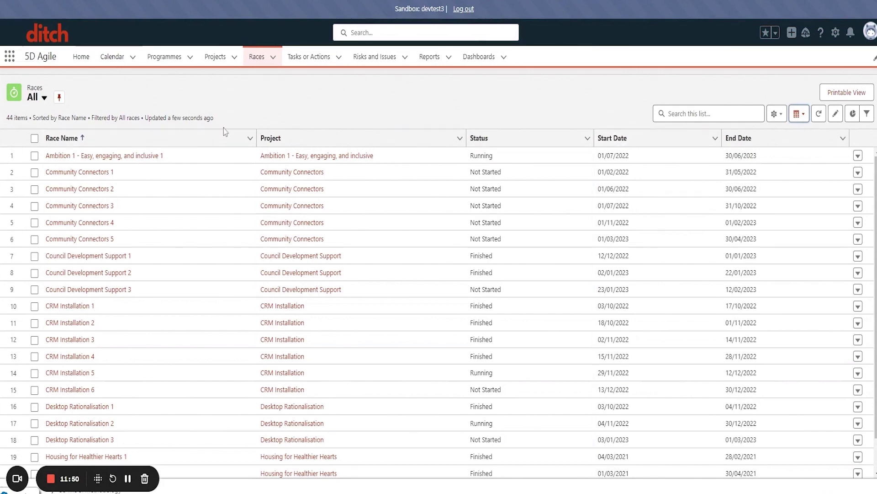
# Step: Look through the table of all races and change its display to Kanban
pyautogui.scroll(-5, 334, 196)
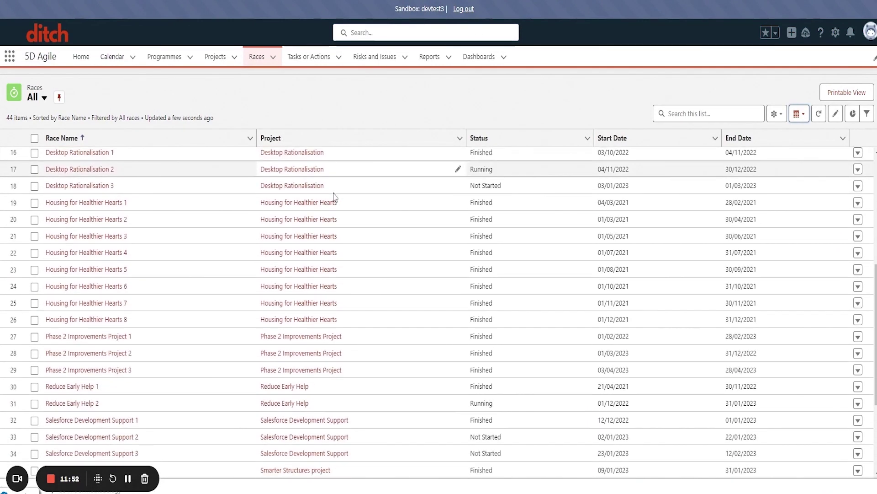
pyautogui.scroll(-3, 334, 196)
pyautogui.scroll(8, 333, 196)
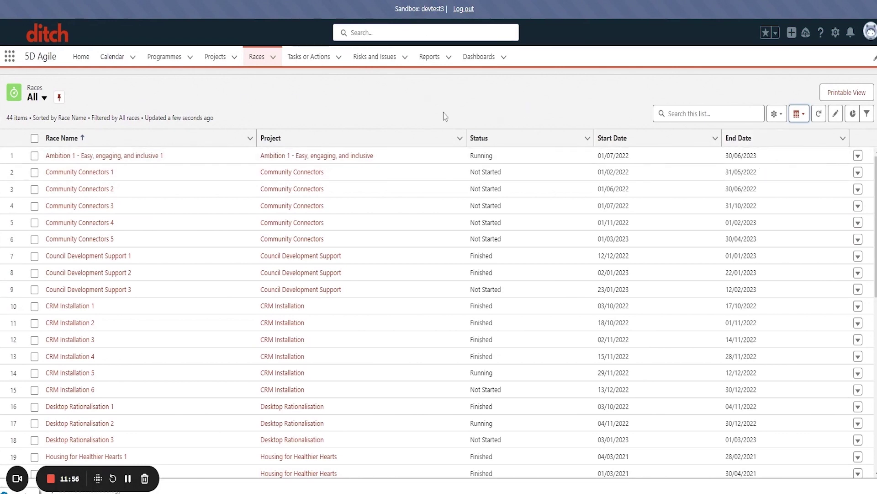
pyautogui.click(798, 114)
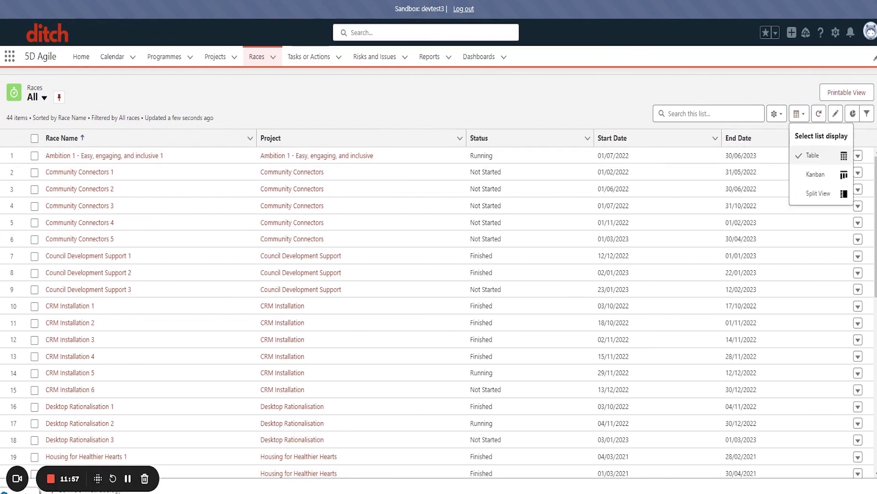
pyautogui.click(808, 176)
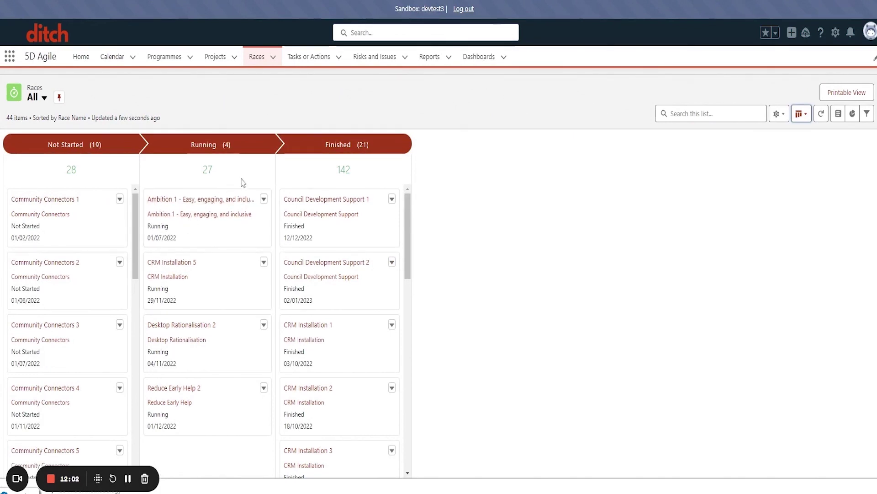
# Step: Show the races in Split View and review the details of the race Ambition 1 - Easy, engaging, and inclusive 1
pyautogui.click(801, 114)
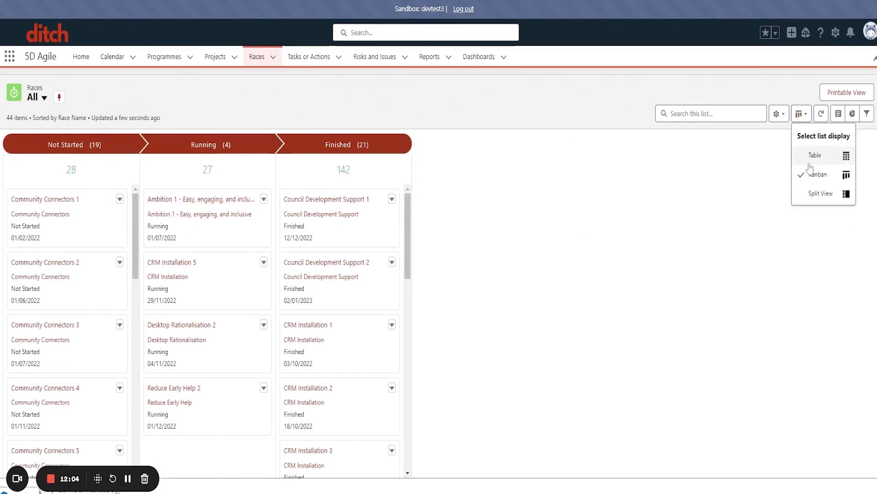
pyautogui.click(821, 193)
pyautogui.click(118, 181)
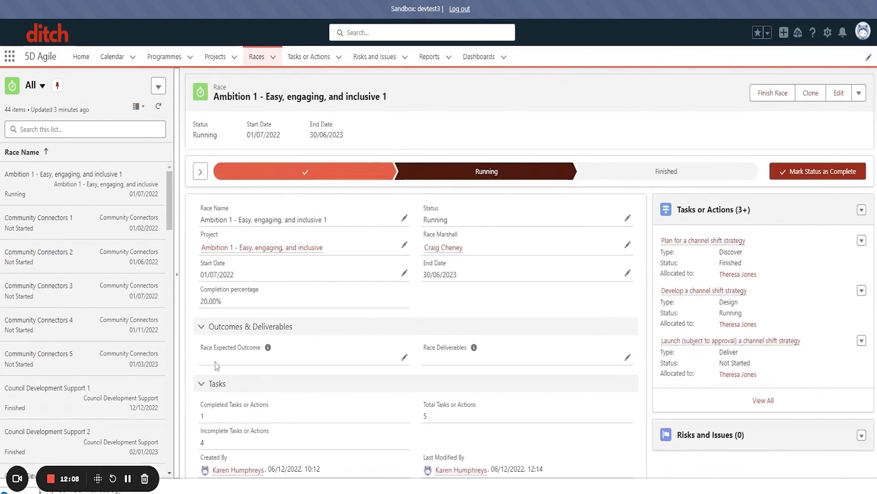
pyautogui.moveTo(316, 247)
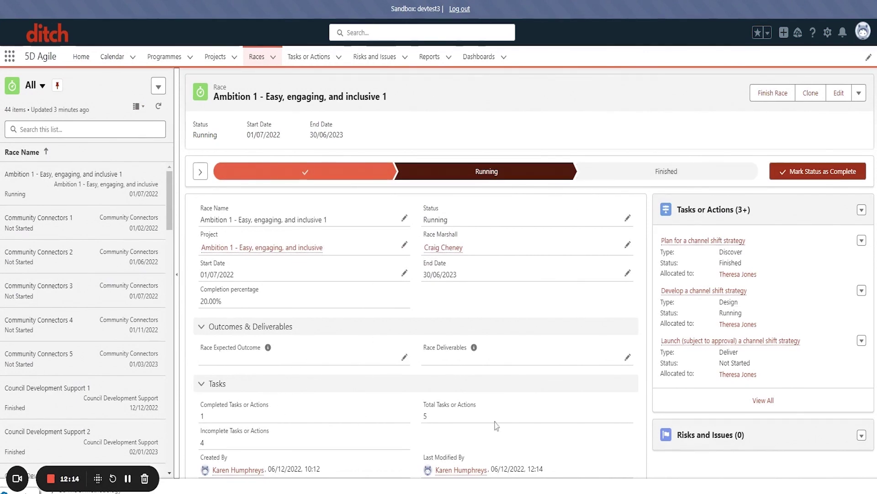
pyautogui.scroll(-1, 349, 447)
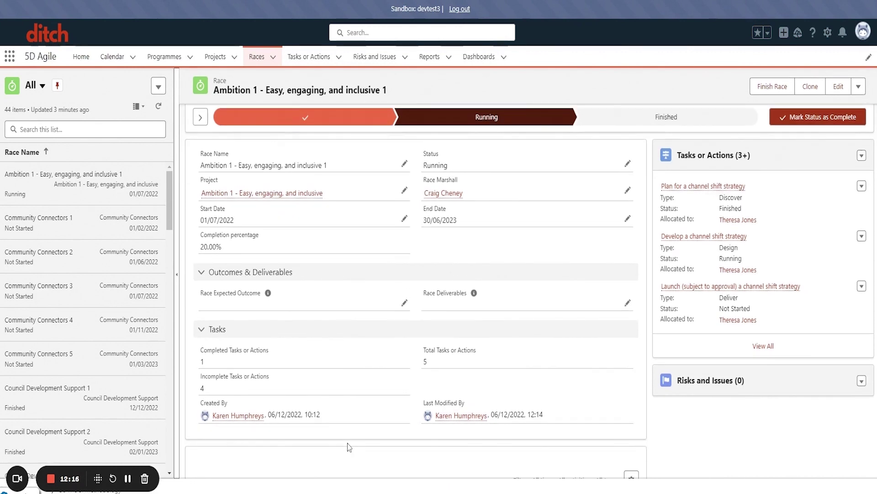
pyautogui.scroll(1, 354, 404)
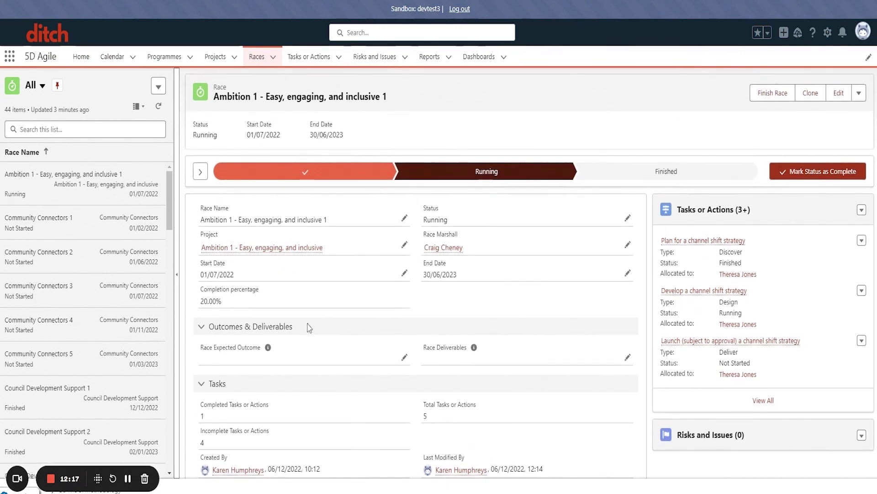
# Step: Return to the full races list and display it as a Kanban board
pyautogui.click(260, 61)
pyautogui.click(138, 106)
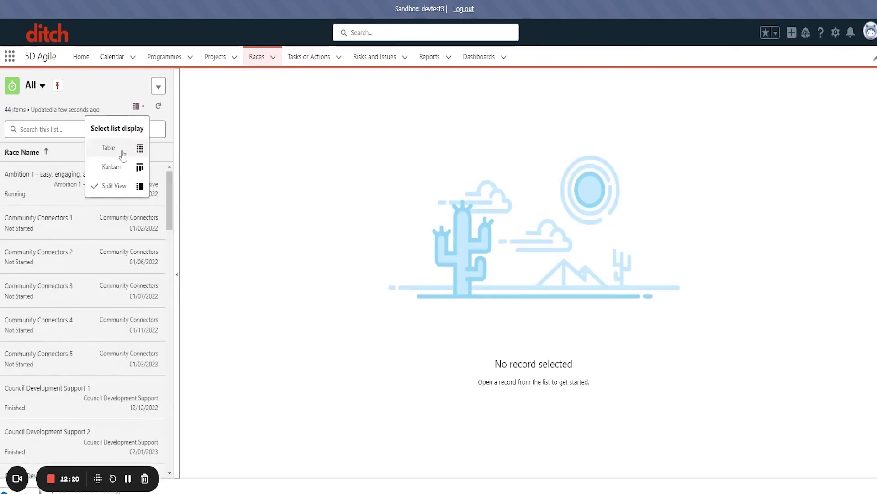
pyautogui.click(120, 167)
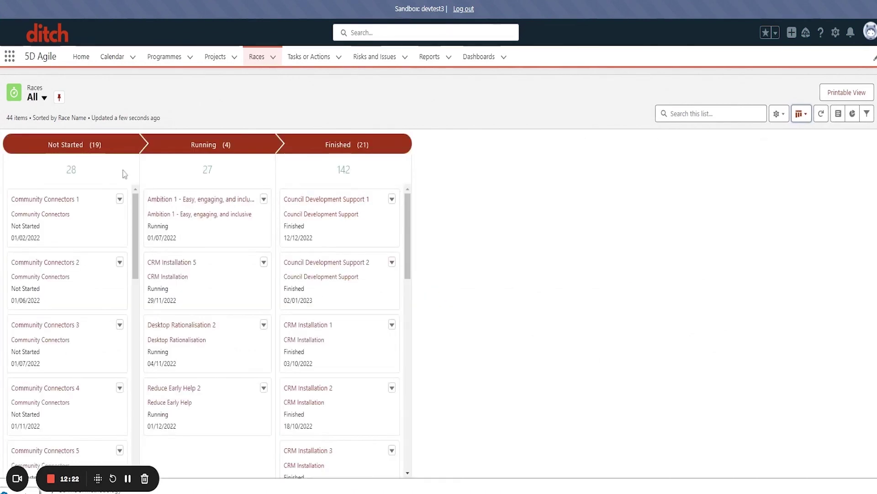
# Step: Switch the races to the Race Board list view and display it as Kanban
pyautogui.click(43, 97)
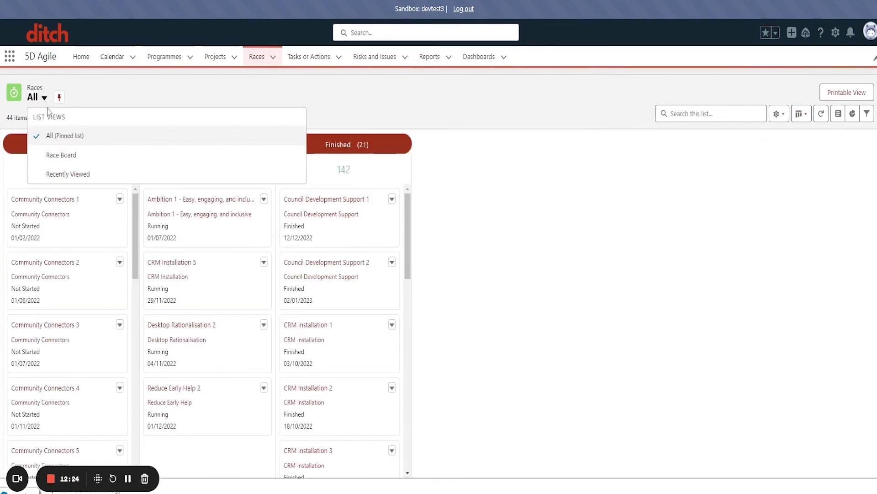
pyautogui.click(57, 154)
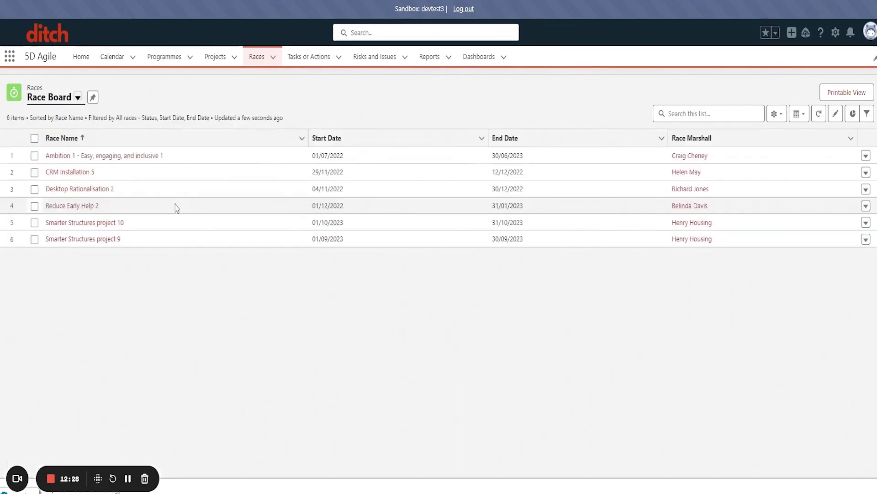
pyautogui.click(798, 114)
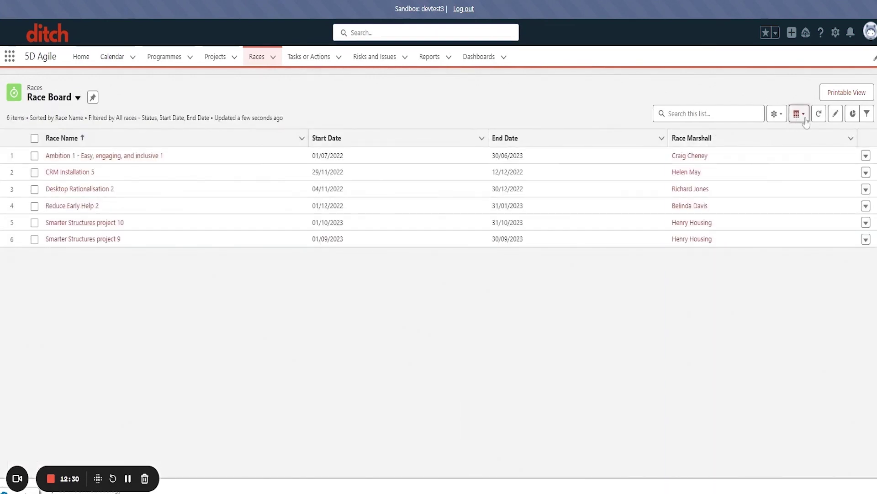
pyautogui.click(806, 174)
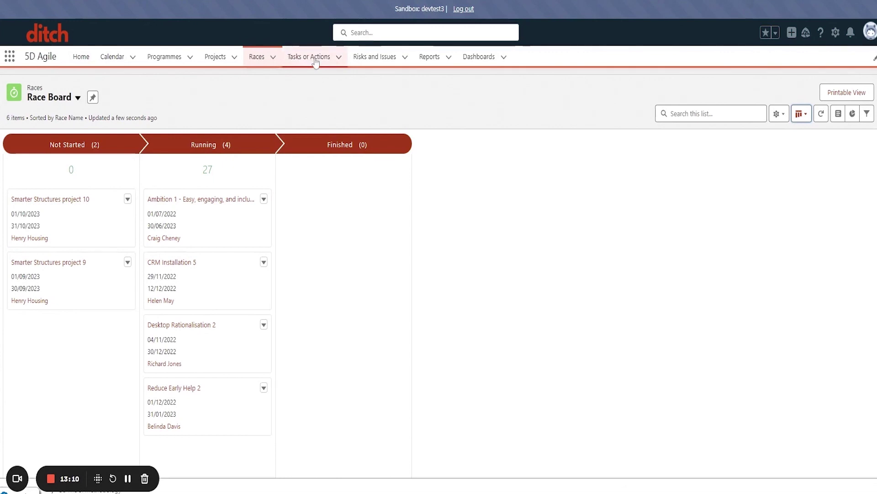
# Step: Open Tasks or Actions and check its display options and available list views
pyautogui.click(316, 61)
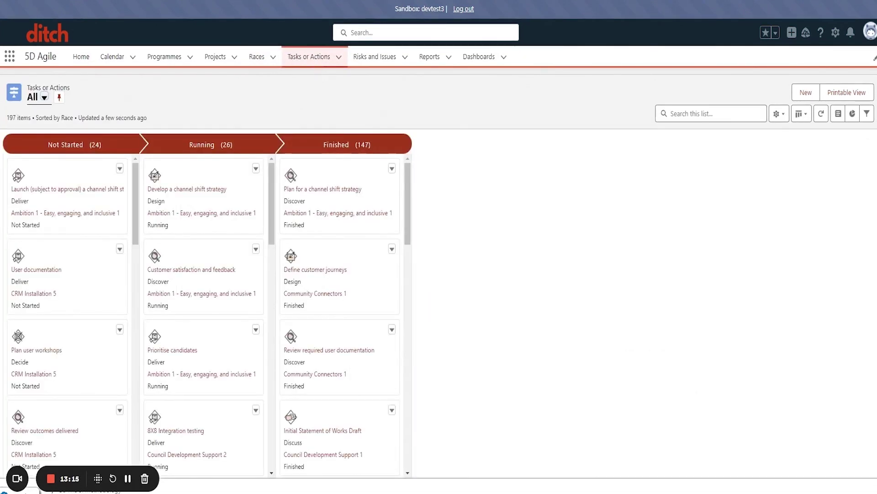
pyautogui.click(800, 115)
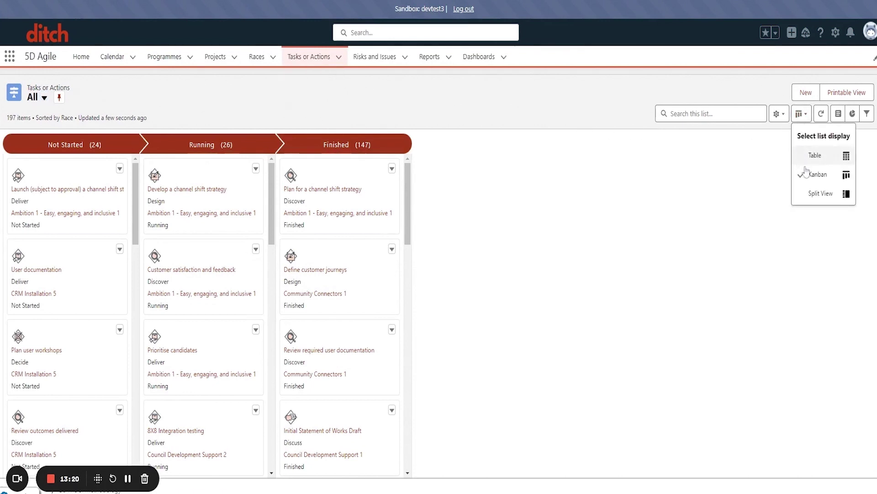
pyautogui.click(40, 101)
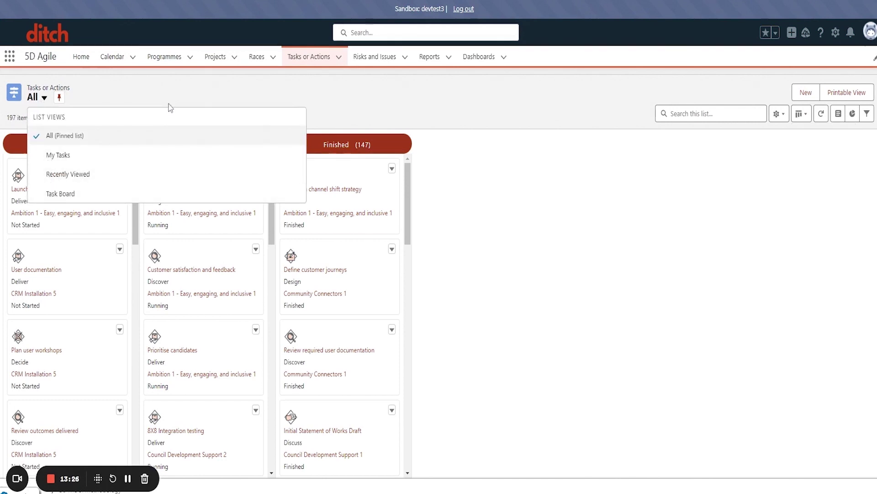
pyautogui.click(328, 118)
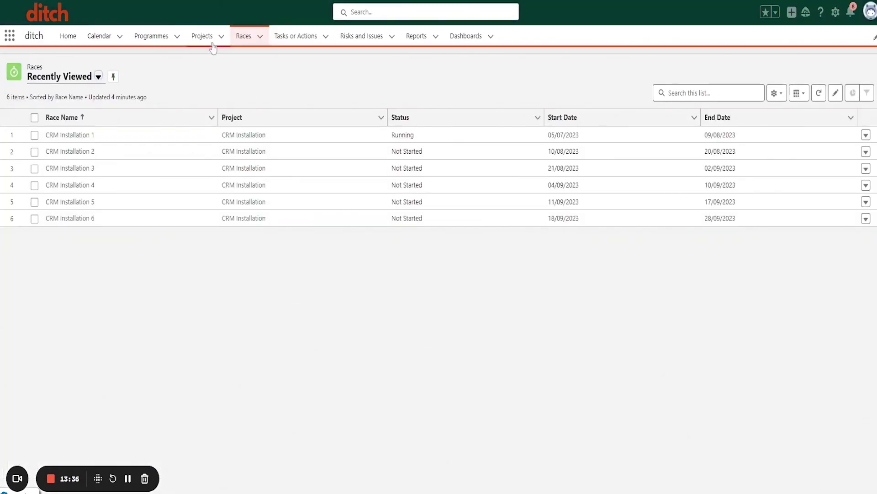
# Step: Open Tasks or Actions in the ditch org and start a new record of type Task
pyautogui.click(296, 35)
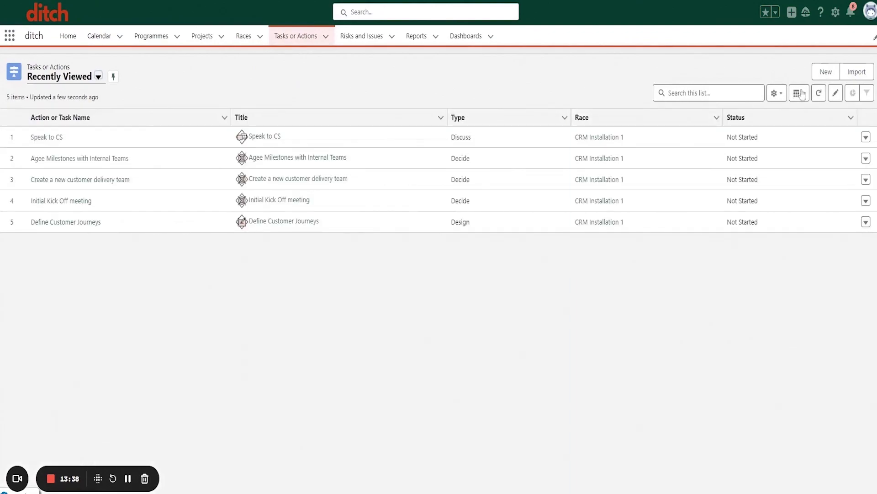
pyautogui.click(826, 72)
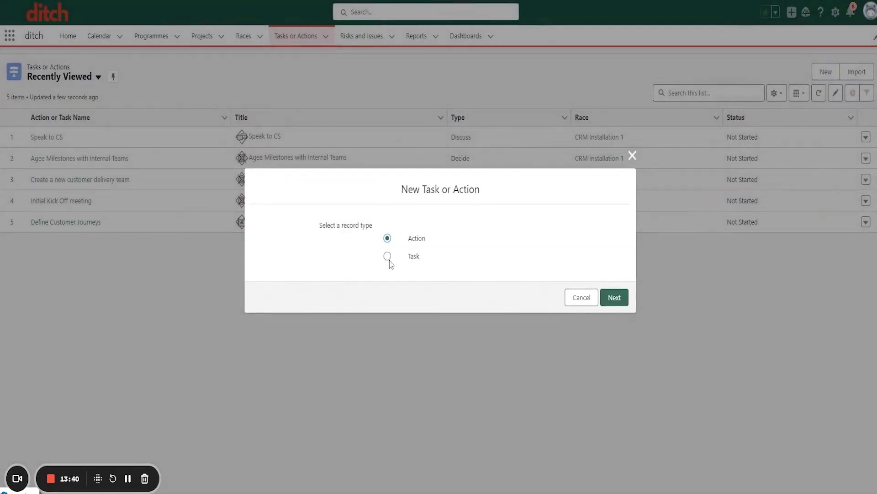
pyautogui.click(615, 298)
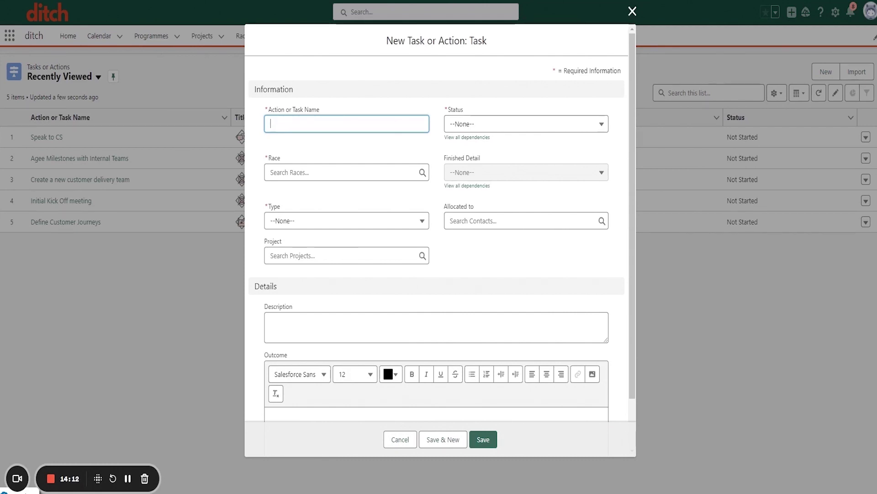
# Step: Review the Project, Race, Type and detail fields of the new task form, cancel it and return to the 5D Agile sandbox
pyautogui.click(335, 251)
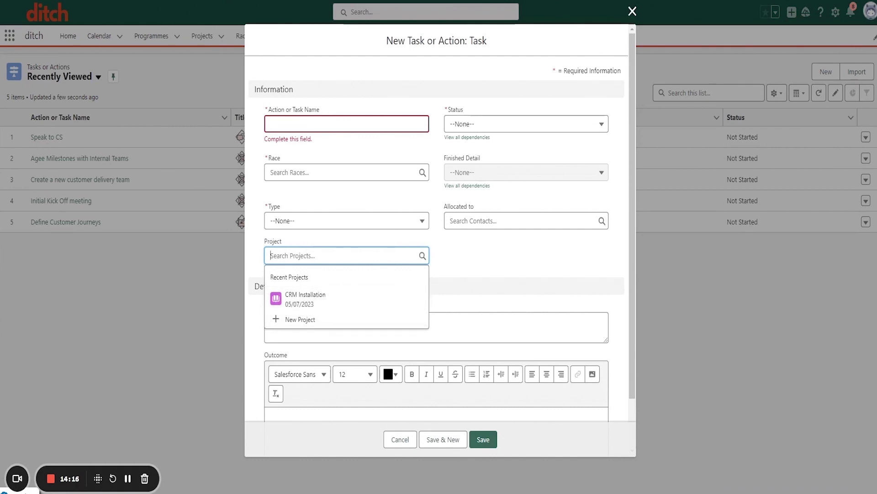
pyautogui.click(305, 173)
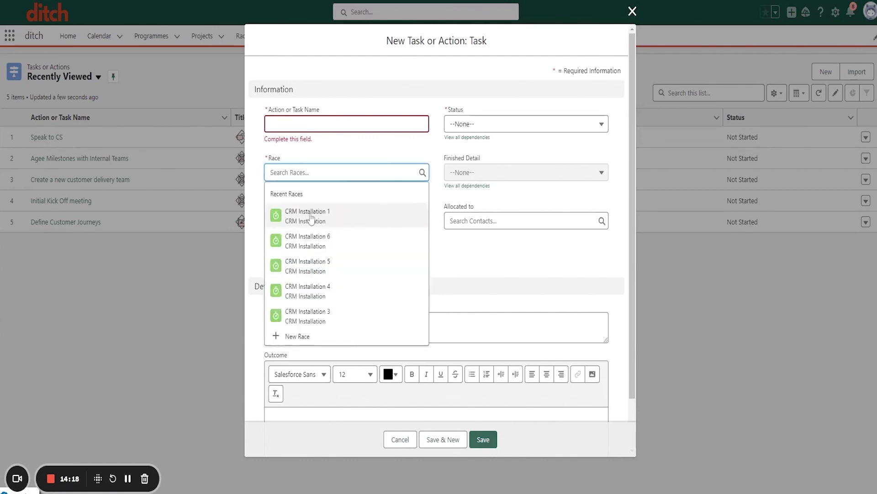
pyautogui.click(382, 227)
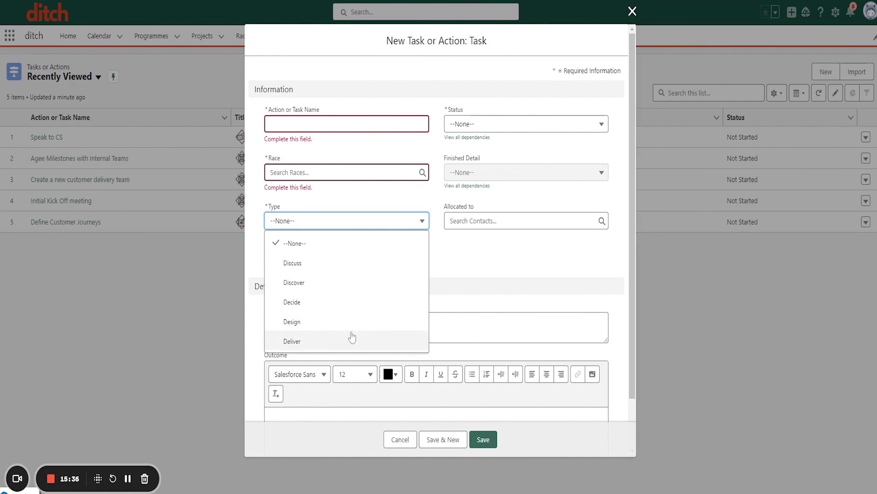
pyautogui.click(441, 268)
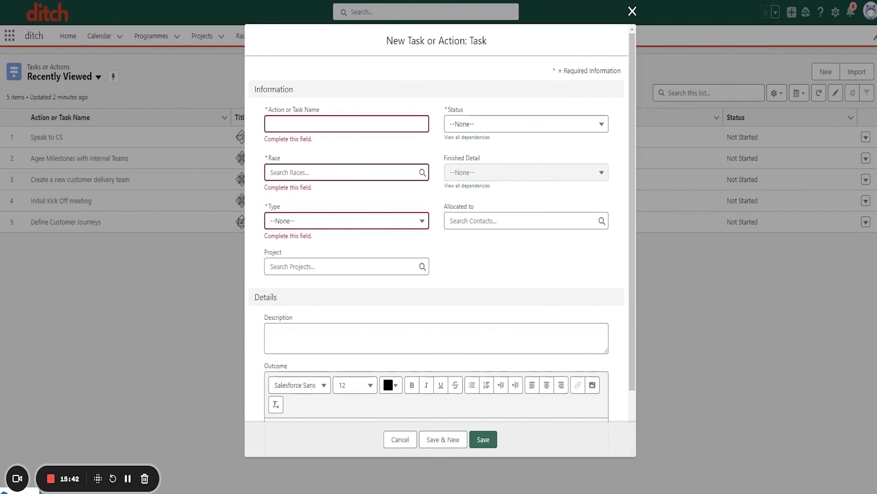
pyautogui.scroll(-2, 459, 247)
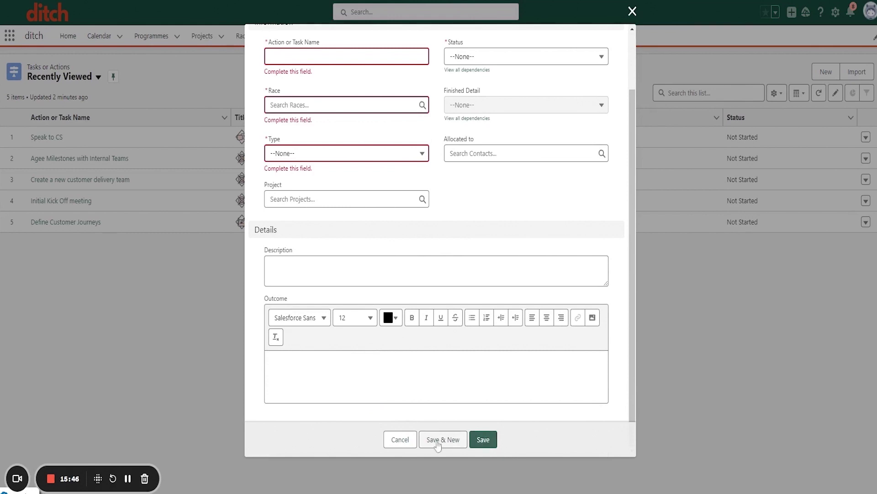
pyautogui.click(400, 440)
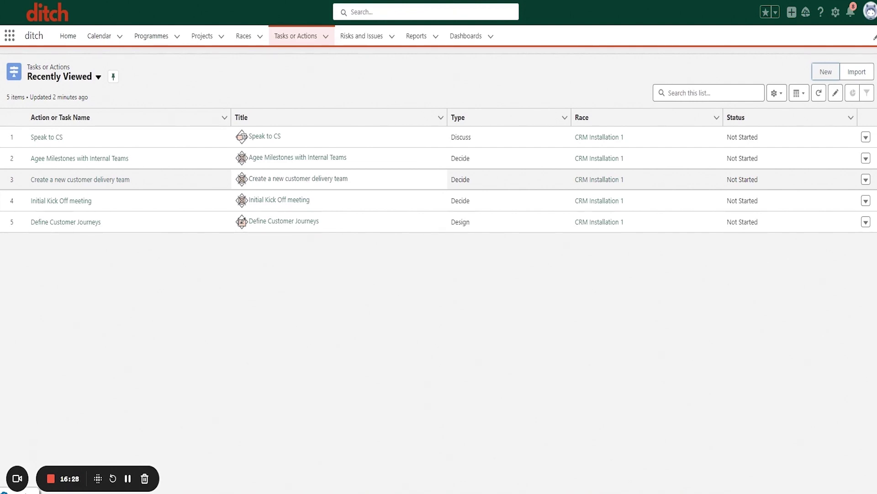
pyautogui.hotkey('ctrl', 'Tab')
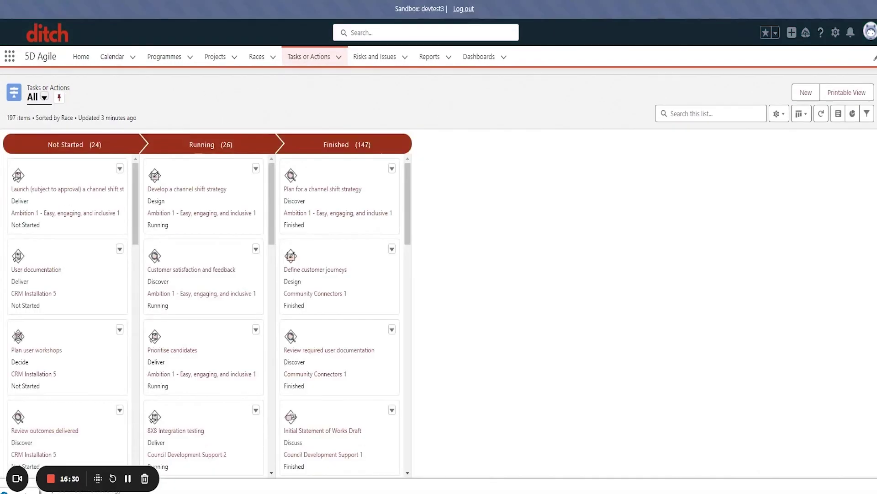
# Step: Open the All list of Tasks or Actions, display it as a table and look through its rows
pyautogui.click(310, 62)
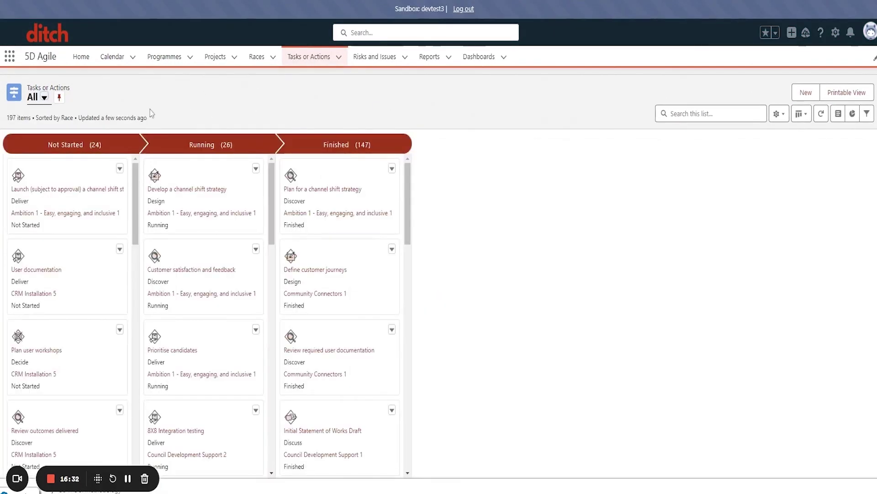
pyautogui.click(800, 114)
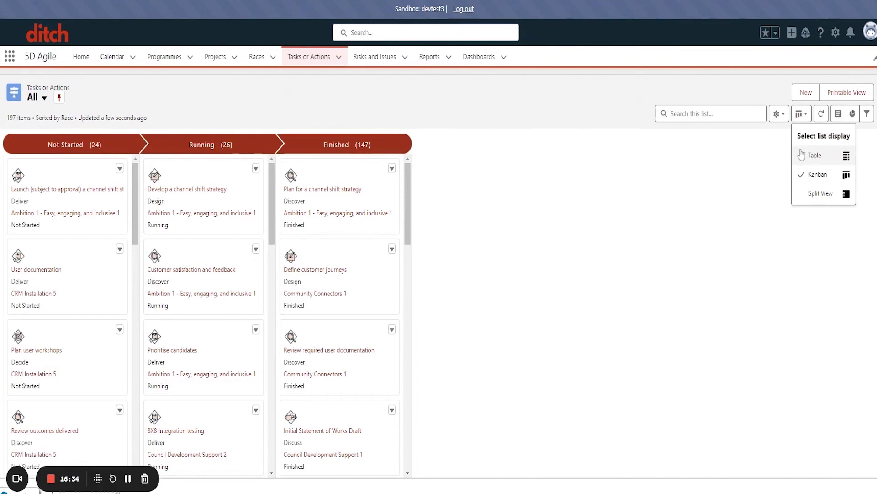
pyautogui.click(801, 154)
pyautogui.scroll(-1, 287, 241)
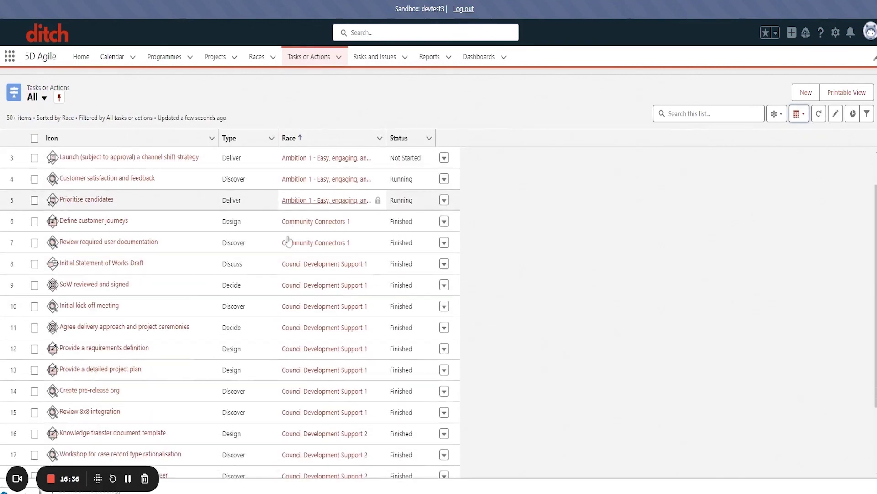
pyautogui.scroll(1, 307, 213)
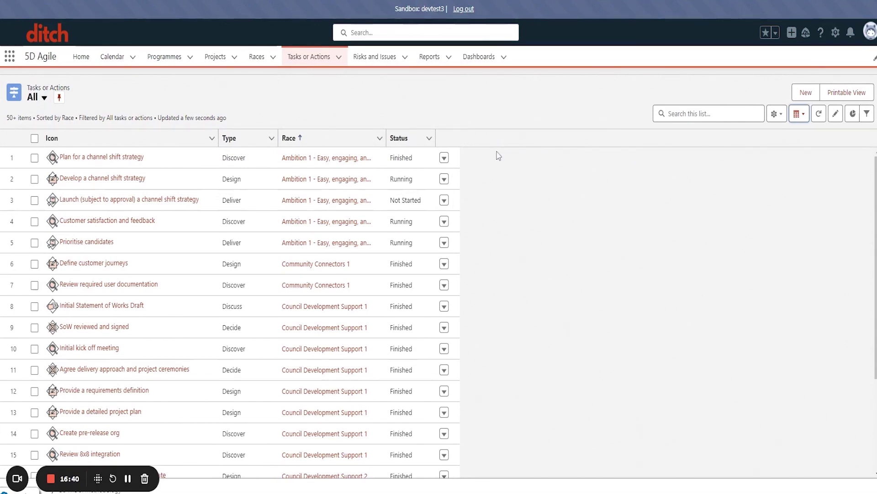
pyautogui.scroll(-1, 490, 362)
pyautogui.scroll(1, 487, 360)
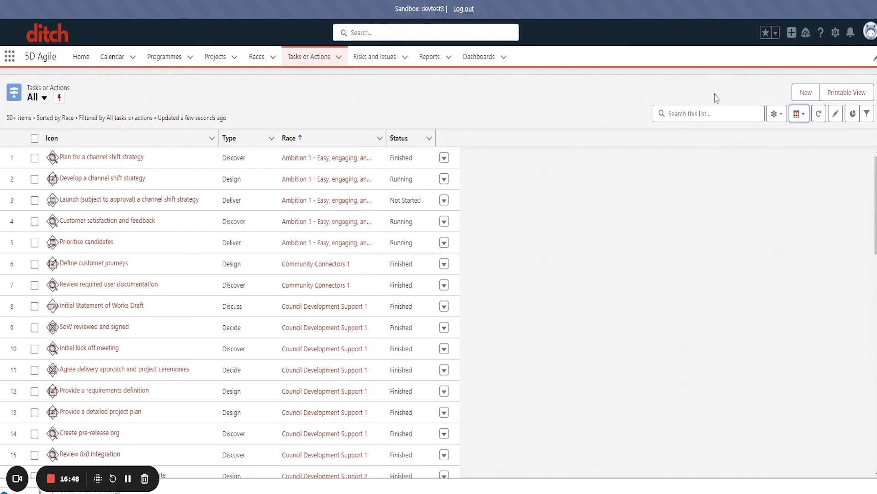
# Step: Start a new task or action, review the form's Information and Details fields, and close it without saving
pyautogui.click(805, 93)
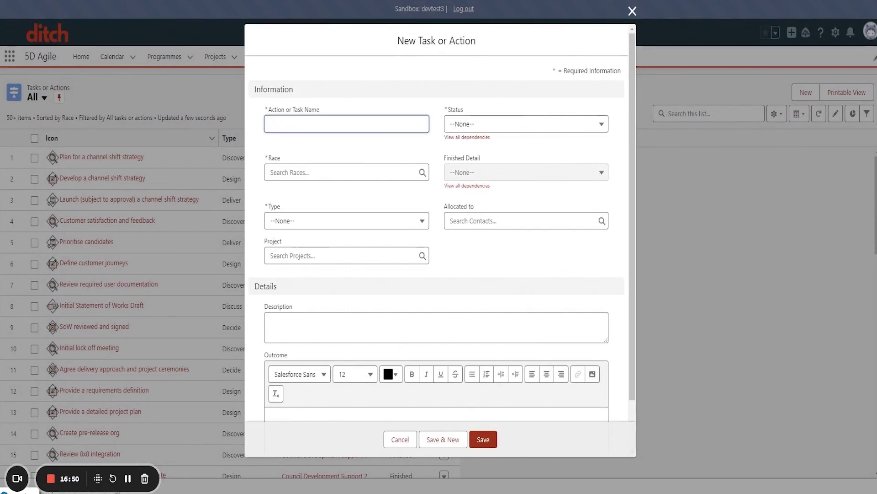
pyautogui.scroll(-1, 366, 255)
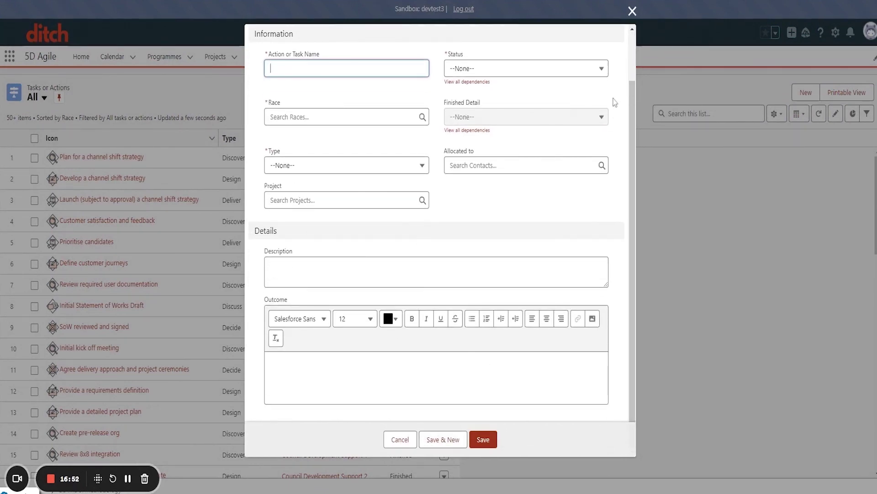
pyautogui.click(632, 10)
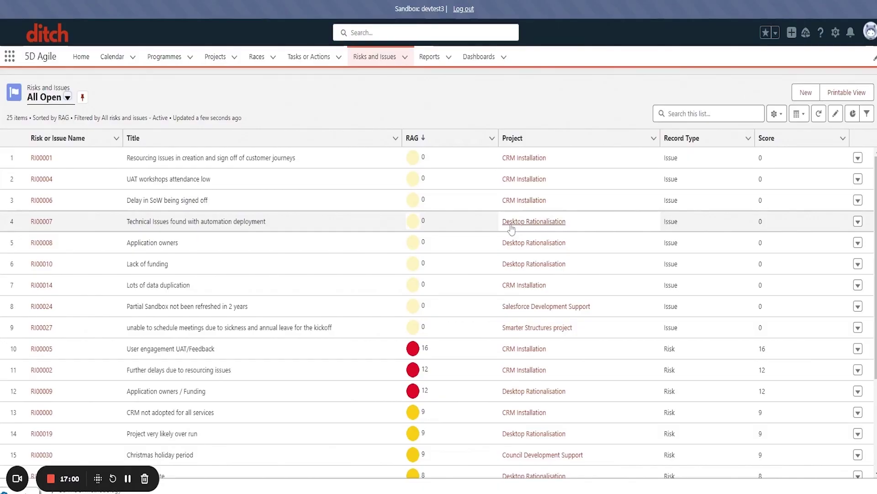
# Step: Review the All Open list of Risks and Issues, comparing the RAG ratings, projects and record types
pyautogui.scroll(-1, 511, 228)
pyautogui.scroll(-3, 511, 229)
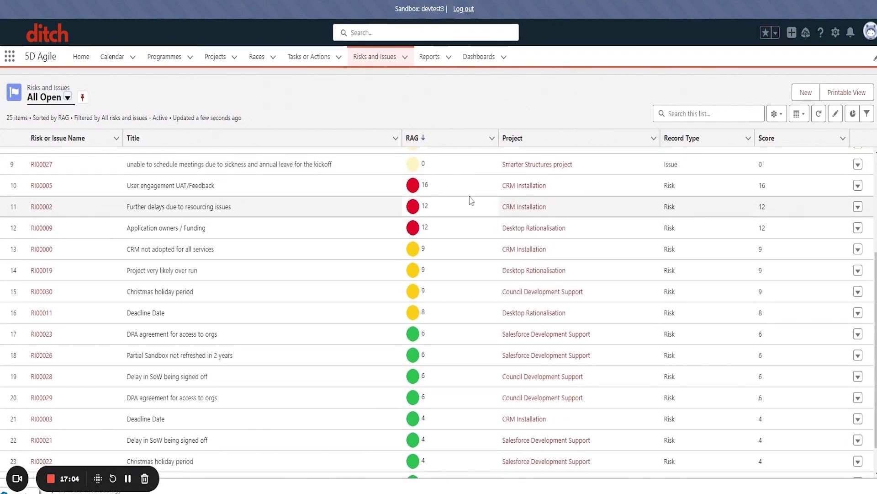
pyautogui.scroll(-1, 413, 198)
pyautogui.scroll(2, 471, 201)
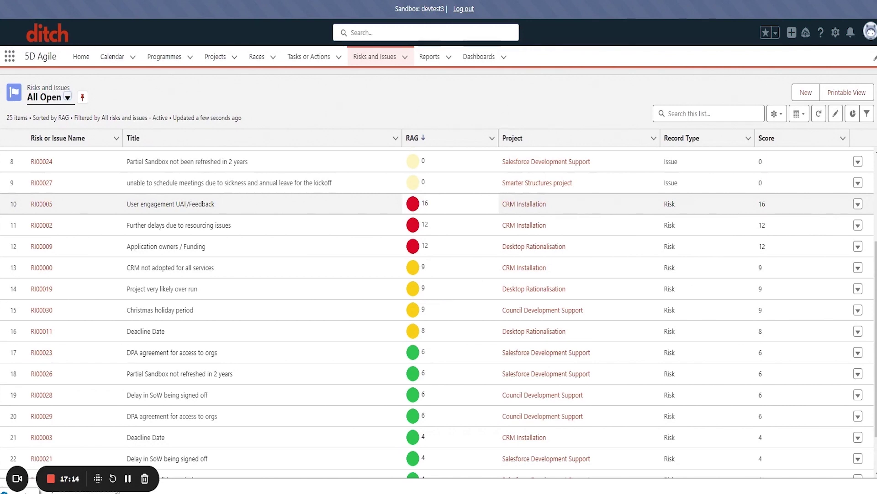
# Step: Open the Council Development Support project and preview its related Risks and Issues
pyautogui.click(216, 57)
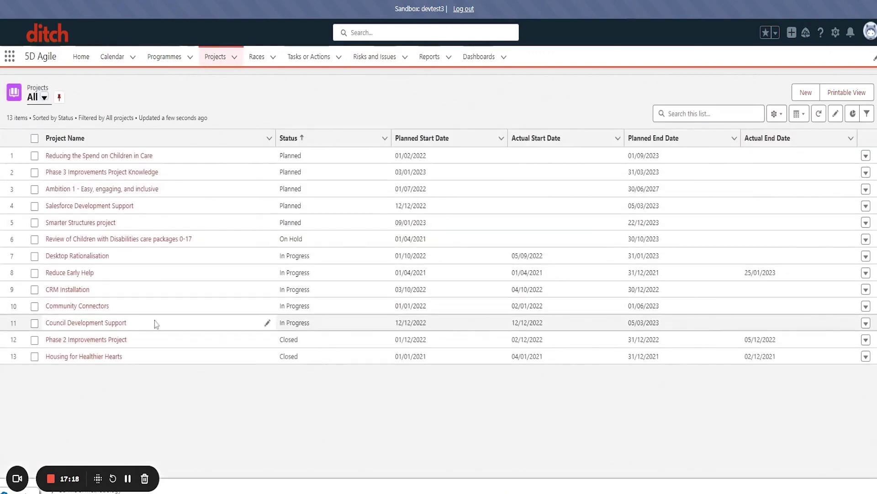
pyautogui.click(92, 323)
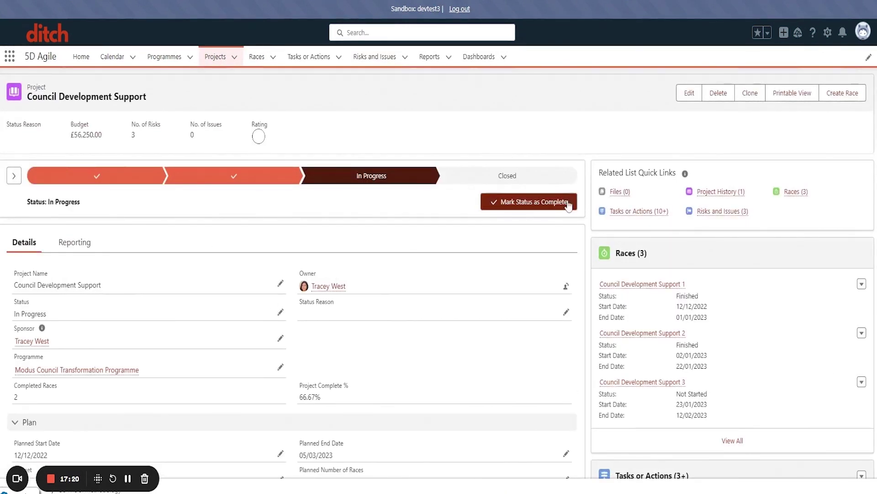
pyautogui.moveTo(713, 219)
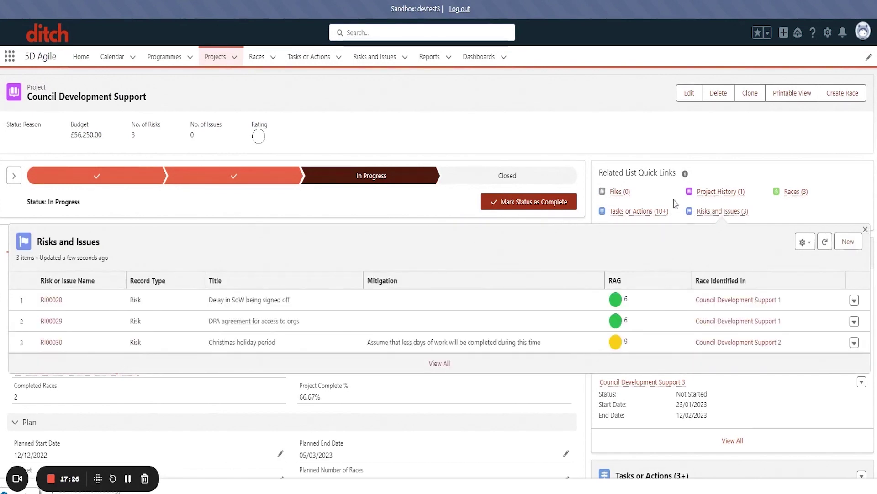
# Step: Switch to the ditch org, view its recently viewed Risks and Issues and open the Overspend Budget risk
pyautogui.click(246, 1)
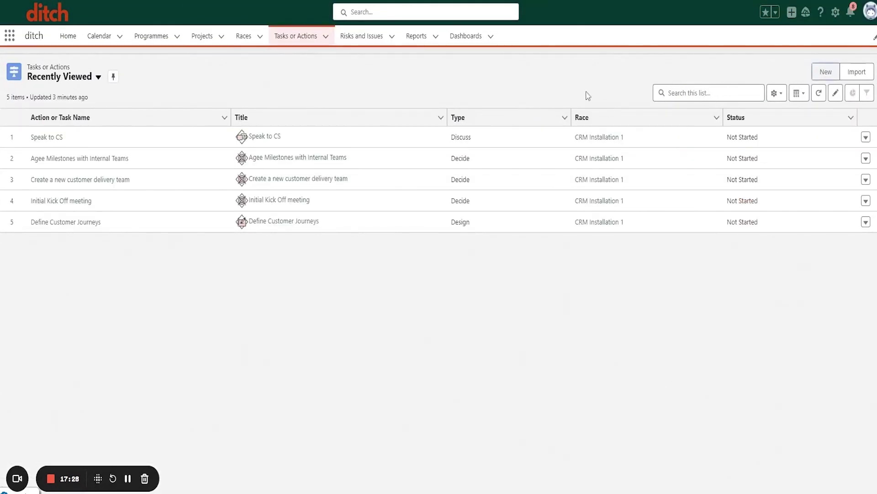
pyautogui.click(362, 37)
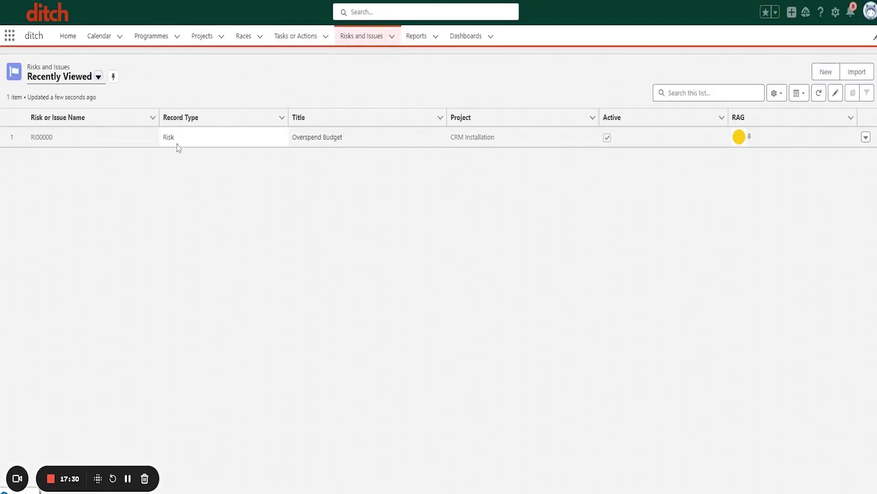
pyautogui.click(41, 138)
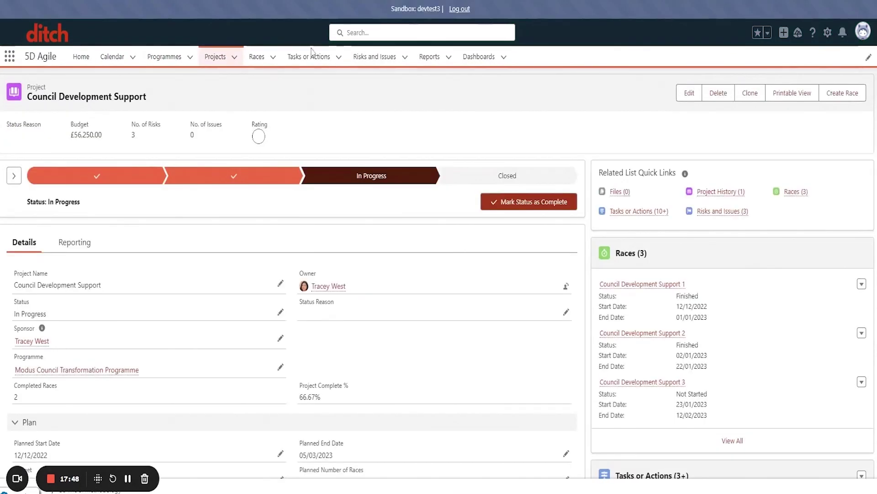
# Step: Return to the 5D Agile sandbox and examine the RAG colours and scores in the All Open Risks and Issues list
pyautogui.click(363, 61)
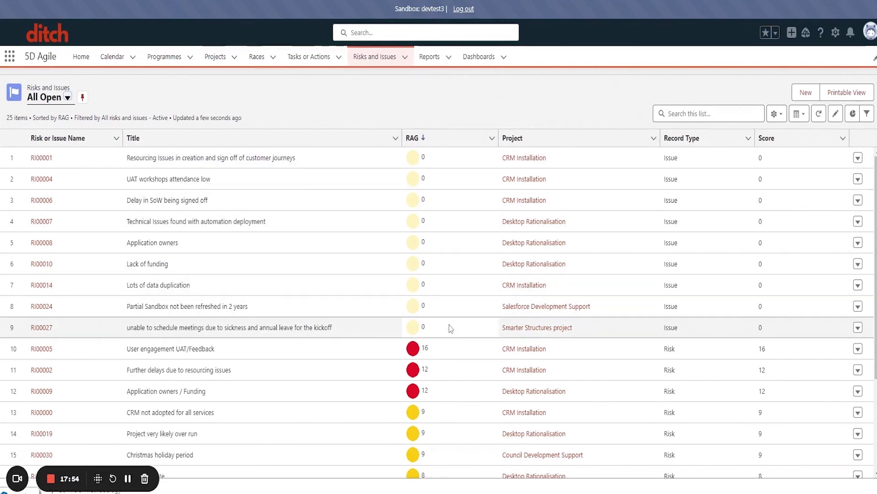
pyautogui.scroll(-5, 446, 434)
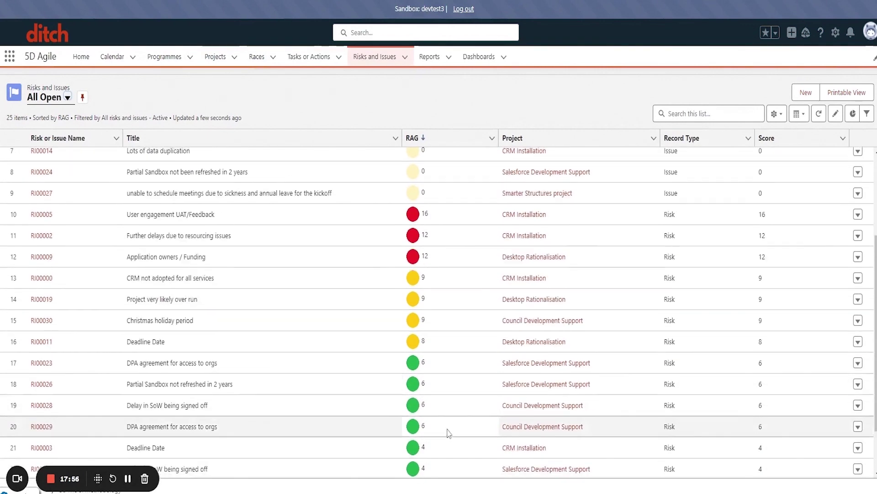
pyautogui.scroll(4, 457, 379)
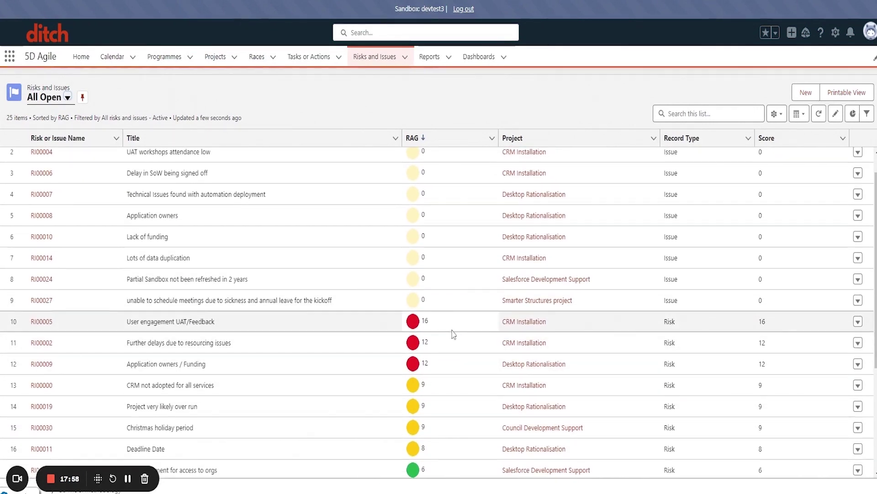
pyautogui.scroll(-4, 453, 337)
pyautogui.scroll(5, 451, 336)
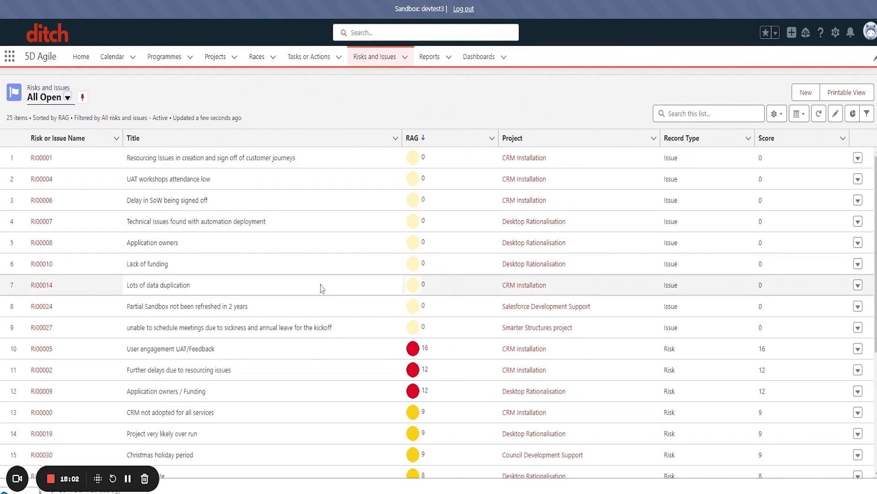
# Step: Start a new record of type Risk, check its Impact and Likelihood options, and cancel the form
pyautogui.click(811, 94)
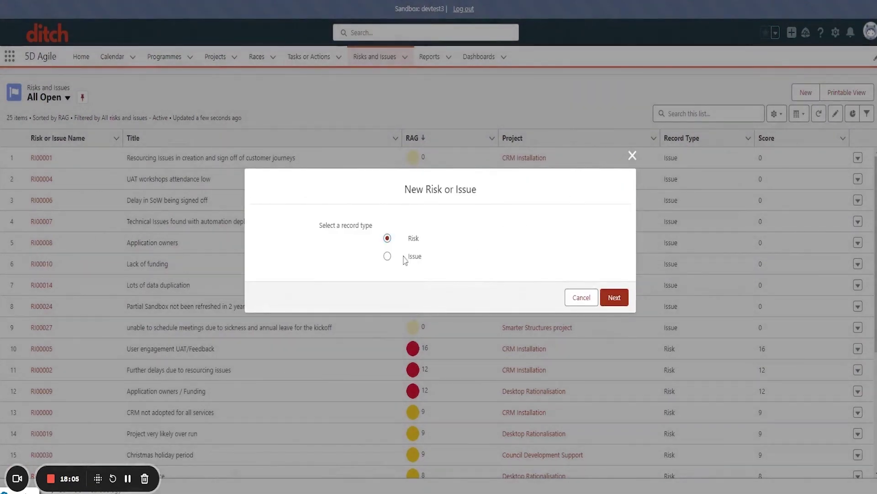
pyautogui.click(613, 298)
pyautogui.click(528, 128)
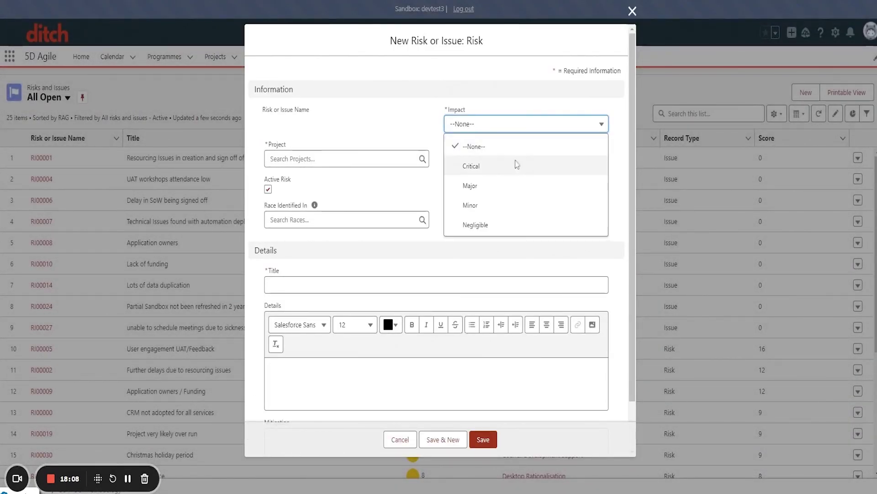
pyautogui.click(440, 182)
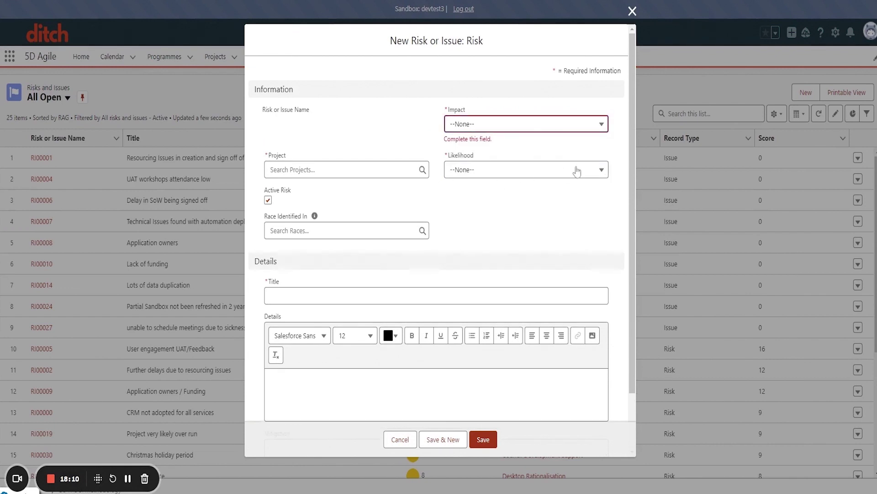
pyautogui.click(576, 170)
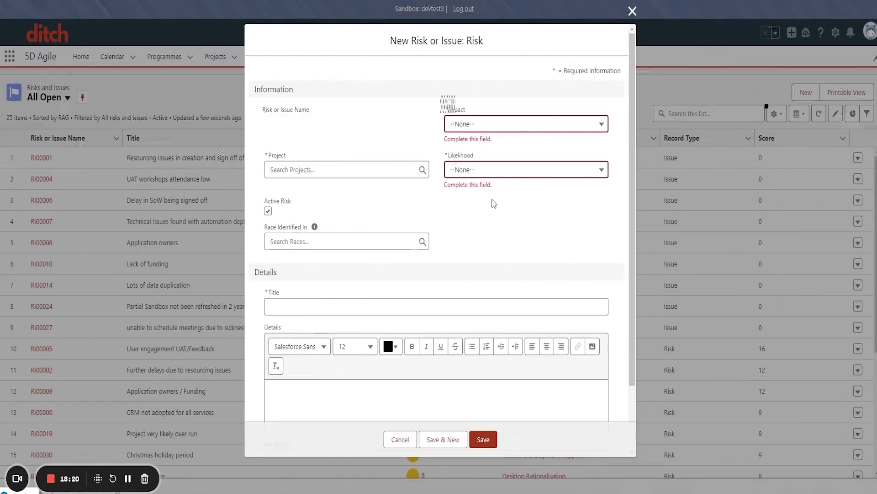
pyautogui.click(400, 439)
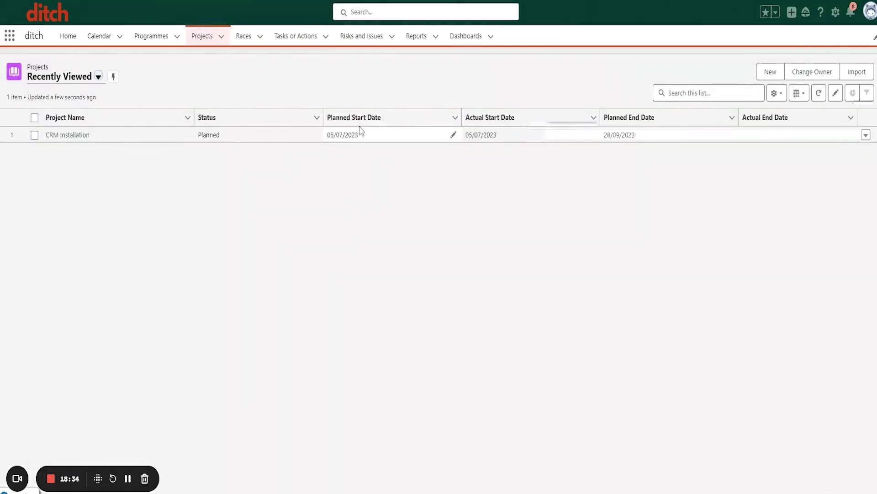
# Step: Open the CRM Installation project in the ditch org and review its details, Plan, Actuals and Project Close sections
pyautogui.click(87, 136)
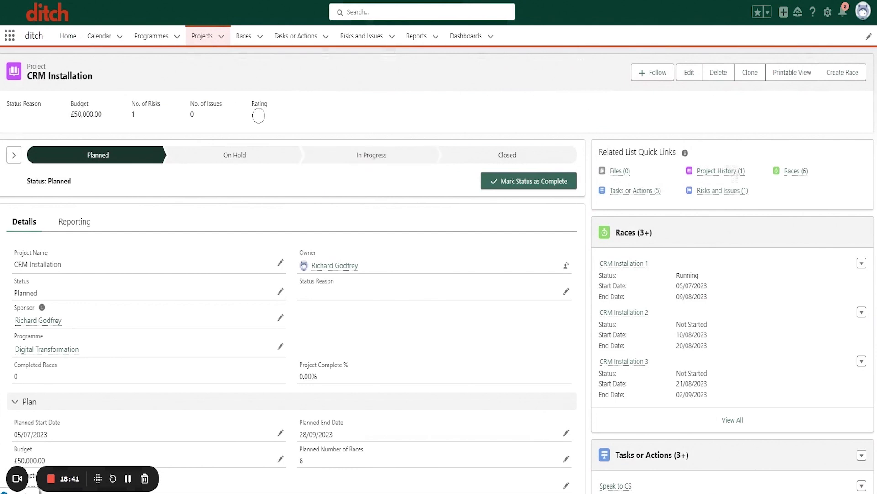
pyautogui.scroll(-2, 212, 216)
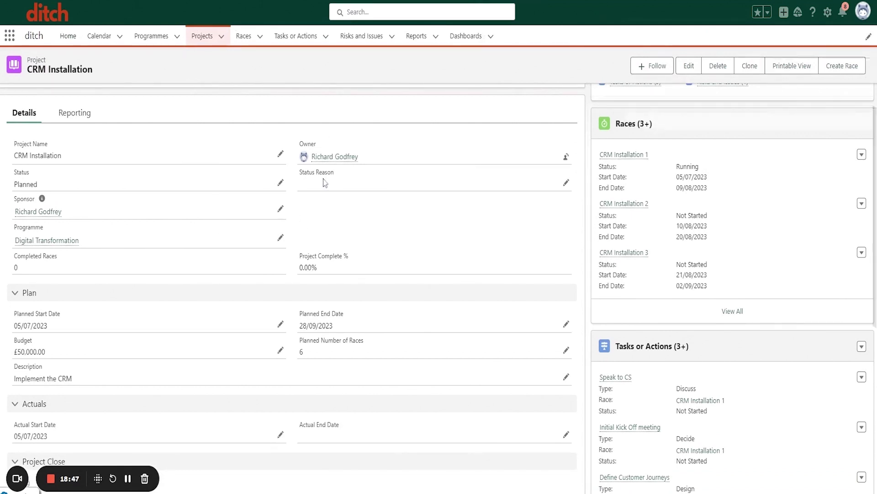
pyautogui.scroll(-3, 142, 197)
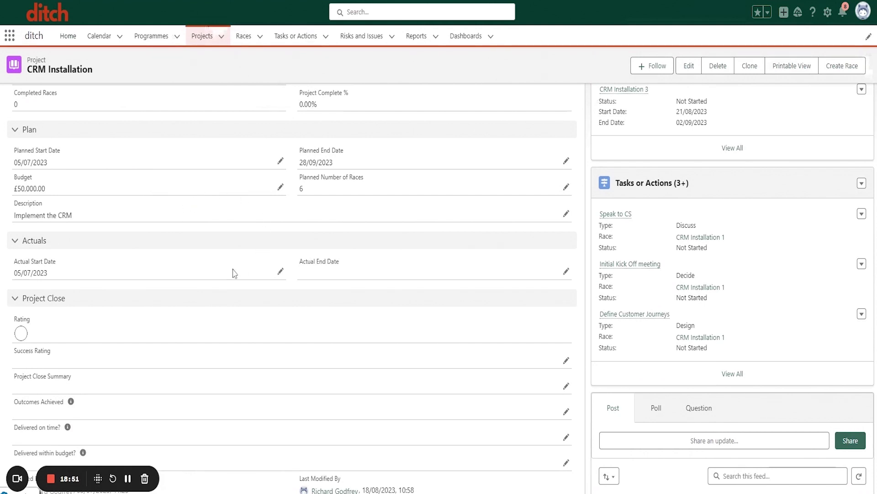
pyautogui.scroll(-2, 234, 273)
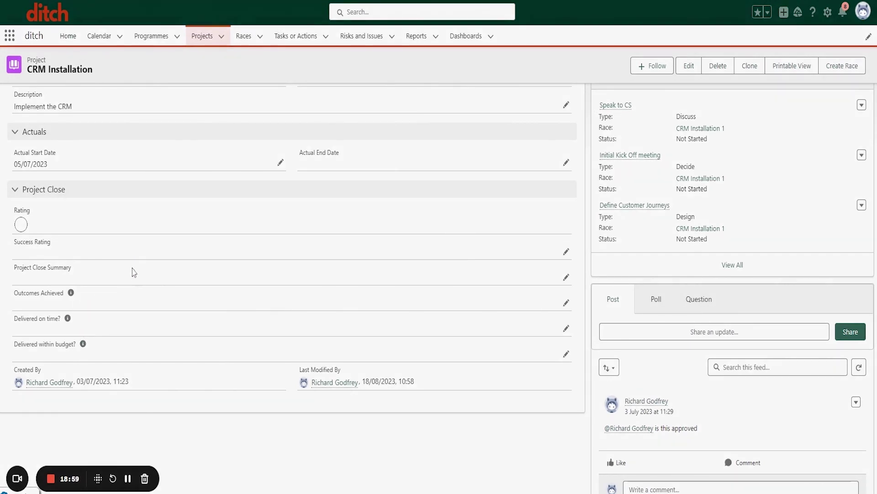
pyautogui.scroll(4, 131, 241)
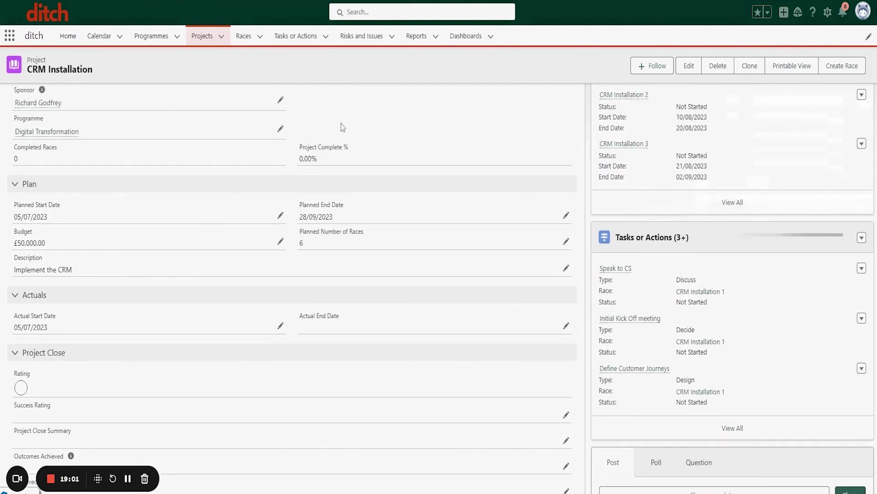
pyautogui.scroll(2, 360, 119)
pyautogui.scroll(-6, 287, 248)
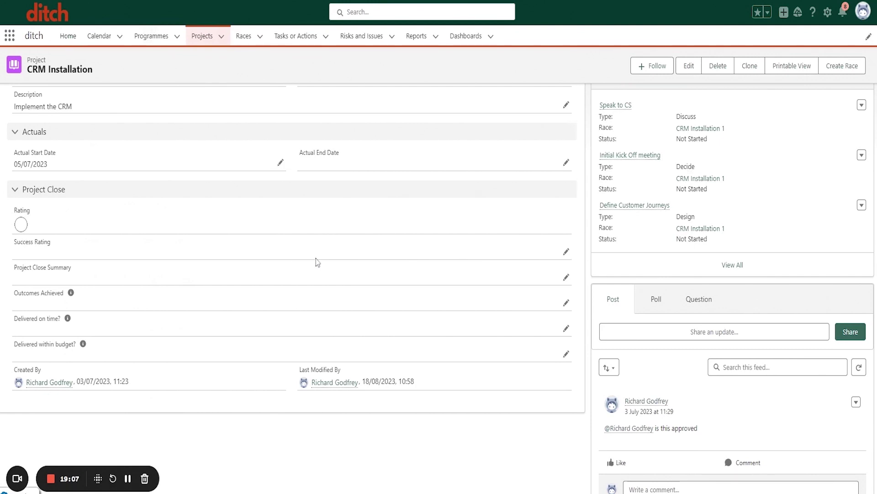
pyautogui.scroll(10, 318, 262)
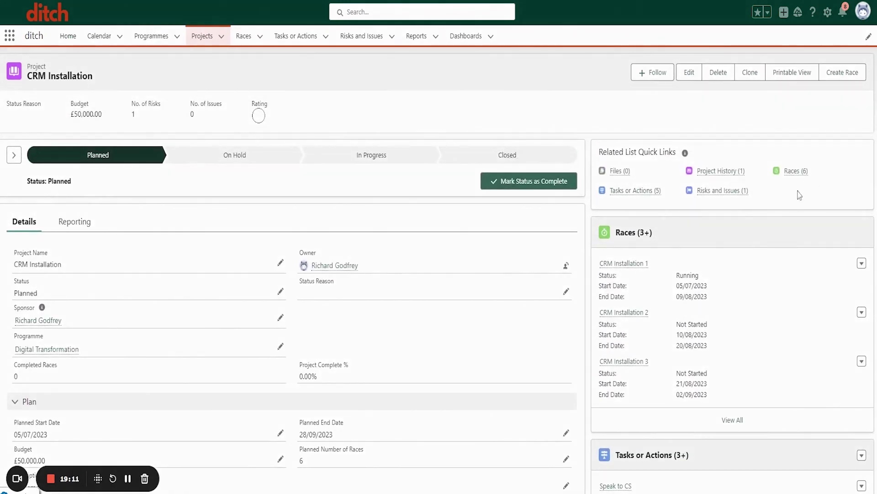
# Step: Examine the CRM Installation project's related list quick links, Races and Tasks or Actions
pyautogui.moveTo(620, 177)
pyautogui.scroll(-3, 722, 274)
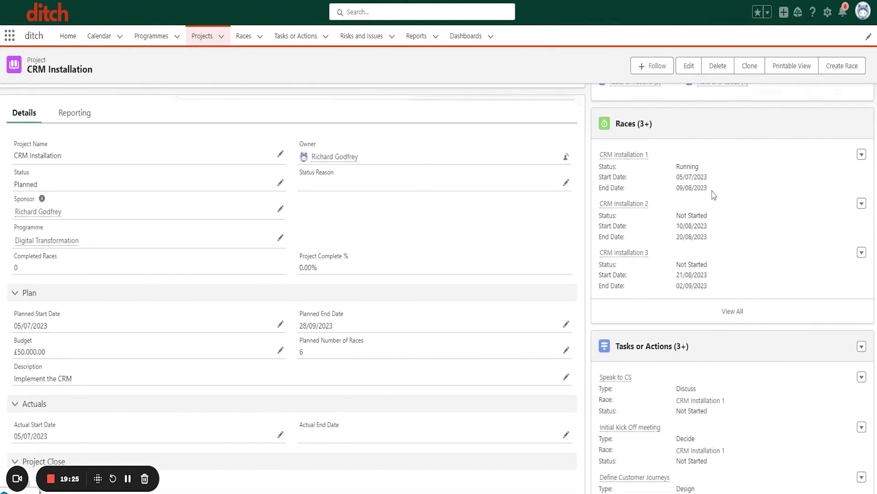
pyautogui.scroll(-4, 739, 315)
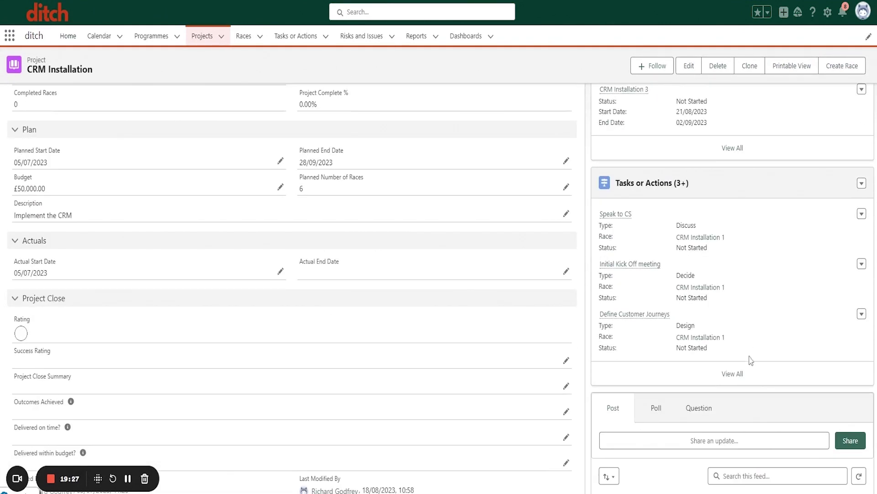
pyautogui.scroll(4, 747, 329)
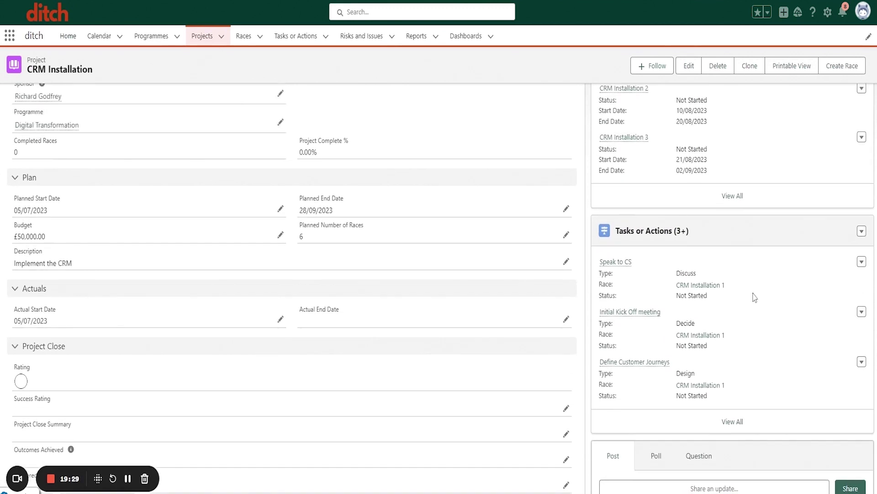
# Step: View the CRM Installation project's full Races list and full Tasks or Actions list, returning to the project record after each
pyautogui.click(734, 311)
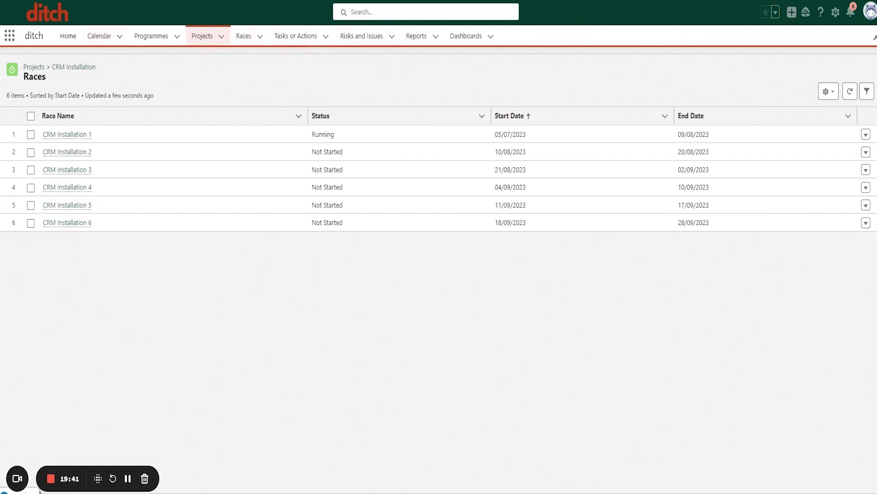
pyautogui.hotkey('alt', 'Left')
pyautogui.scroll(-4, 732, 407)
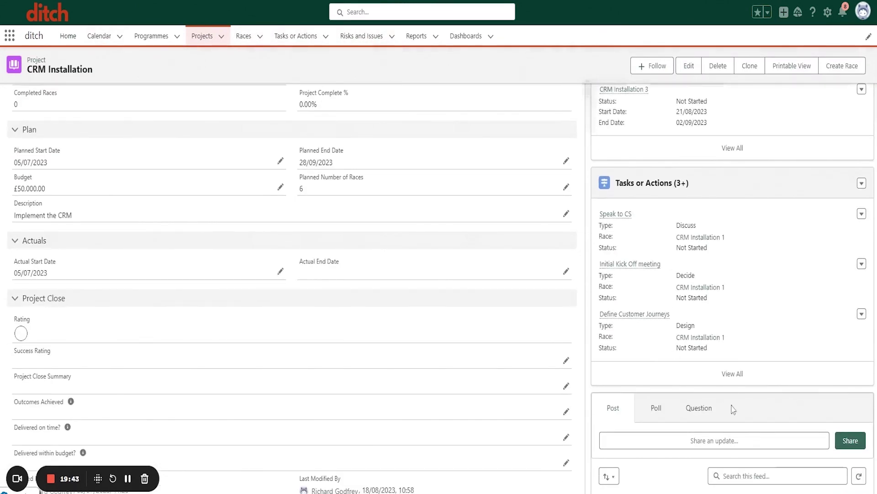
pyautogui.click(732, 374)
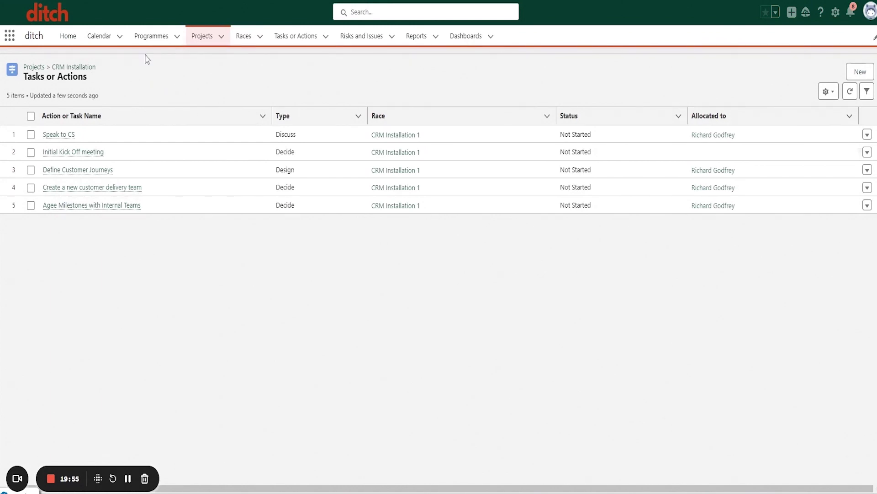
pyautogui.hotkey('alt', 'Left')
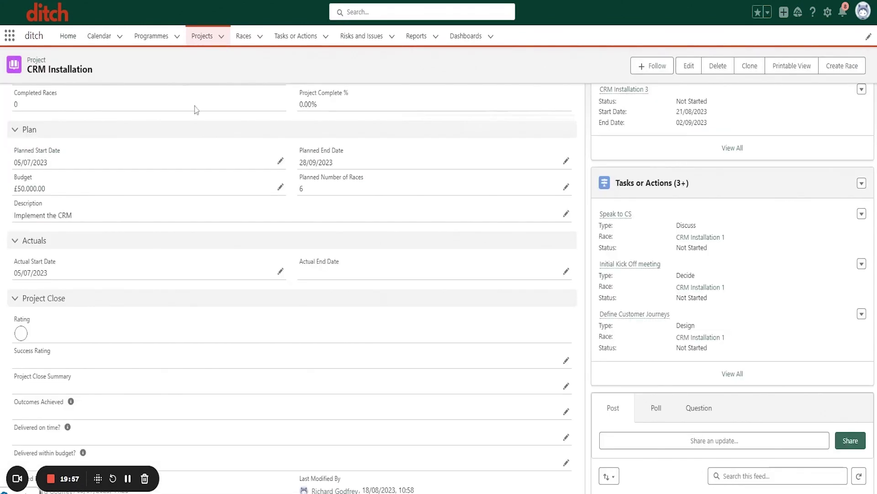
# Step: Examine the CRM Installation project's closure fields and its Reporting charts, including the Risks and Issues list
pyautogui.scroll(-3, 651, 280)
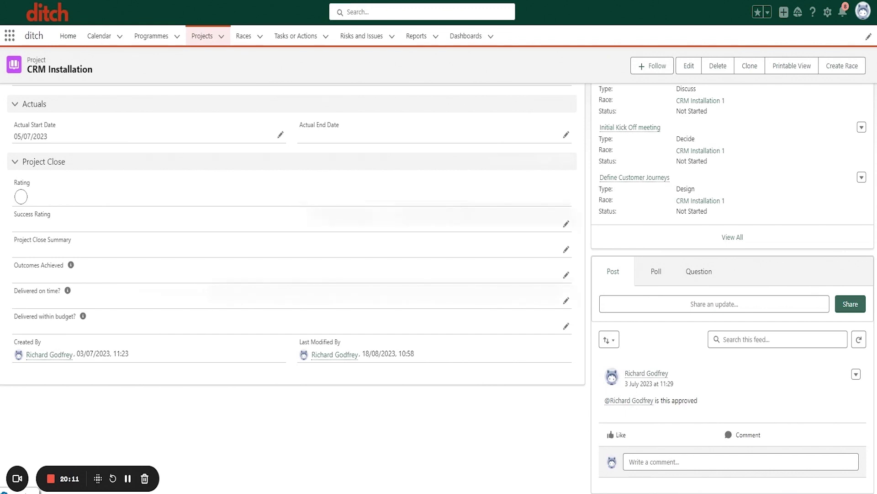
pyautogui.scroll(10, 114, 241)
pyautogui.click(112, 227)
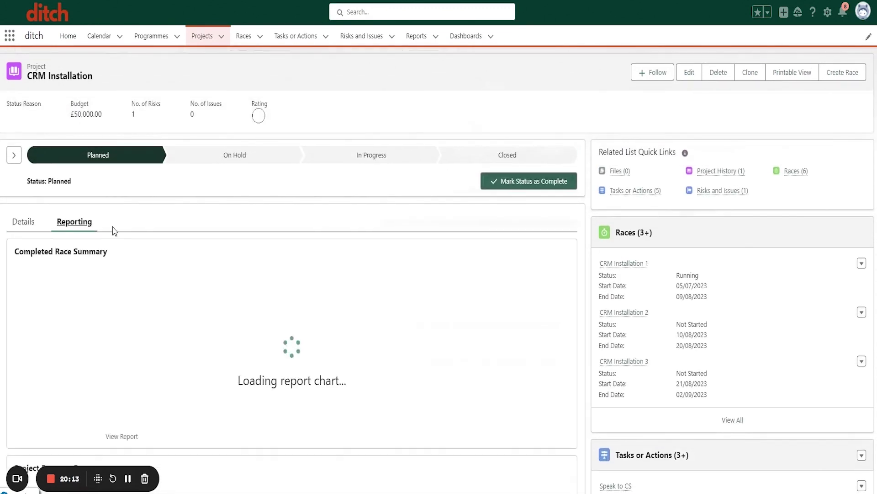
pyautogui.scroll(-9, 255, 257)
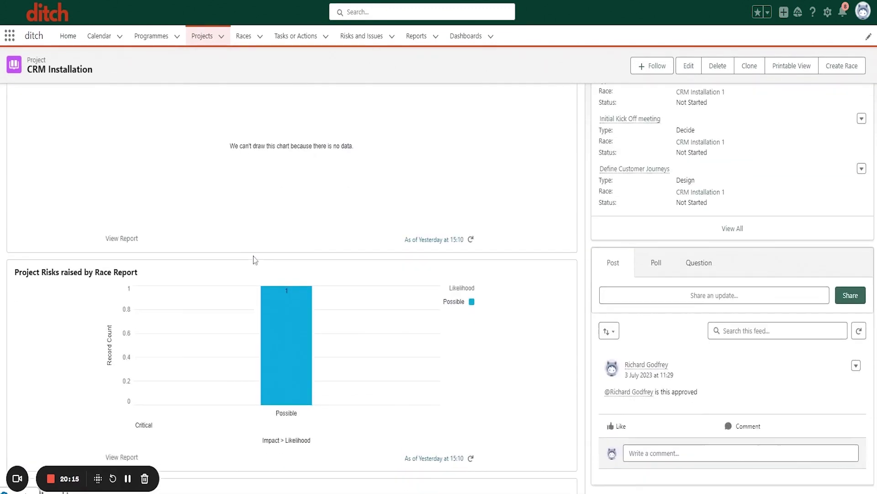
pyautogui.scroll(-3, 255, 260)
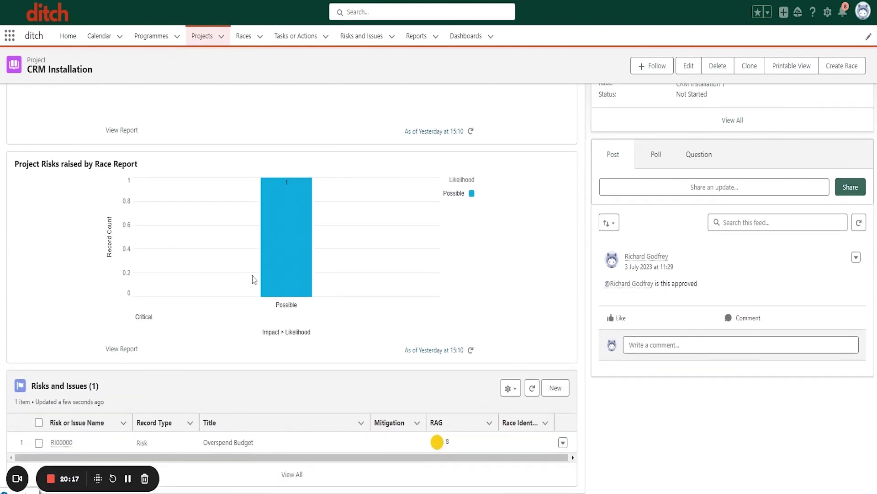
pyautogui.scroll(12, 256, 402)
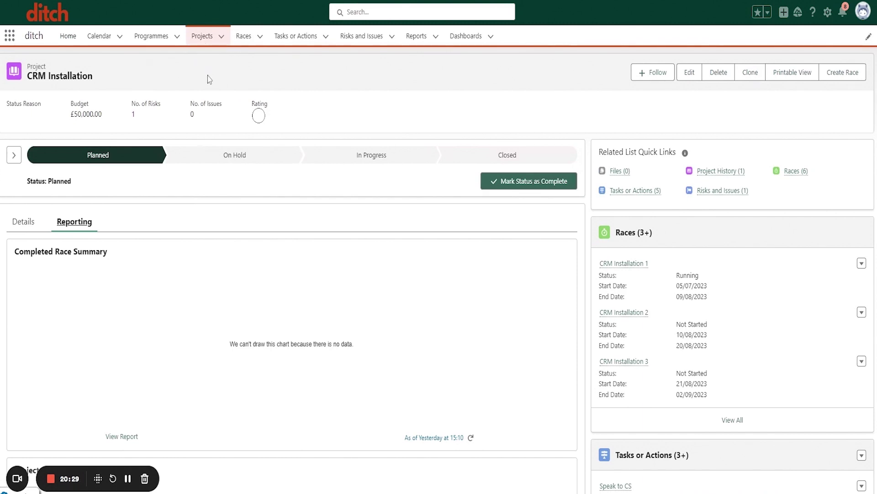
# Step: Check the blank New Programme form, close it, and review the Digital Transformation programme with a preview of its CRM Installation project
pyautogui.click(151, 36)
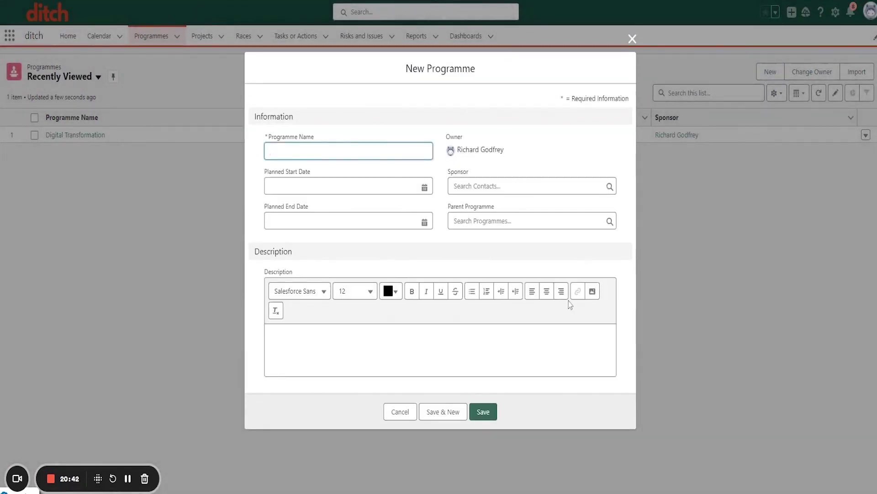
pyautogui.click(632, 39)
pyautogui.click(76, 135)
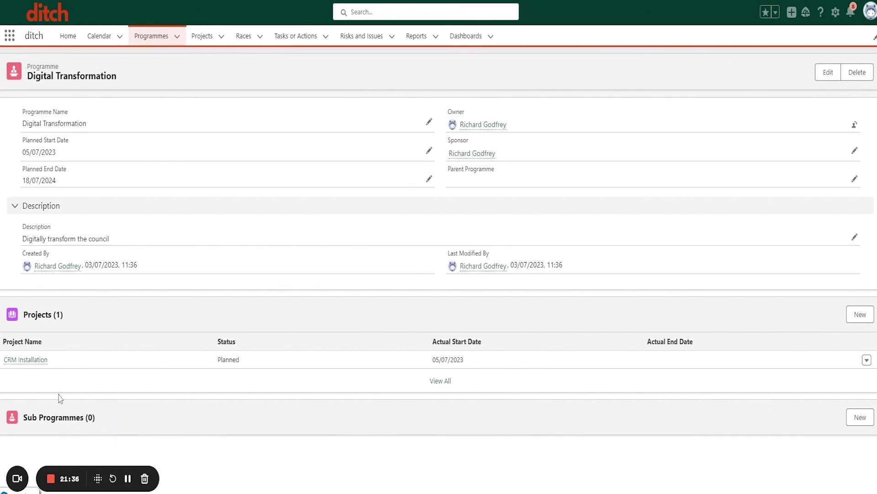
pyautogui.moveTo(27, 360)
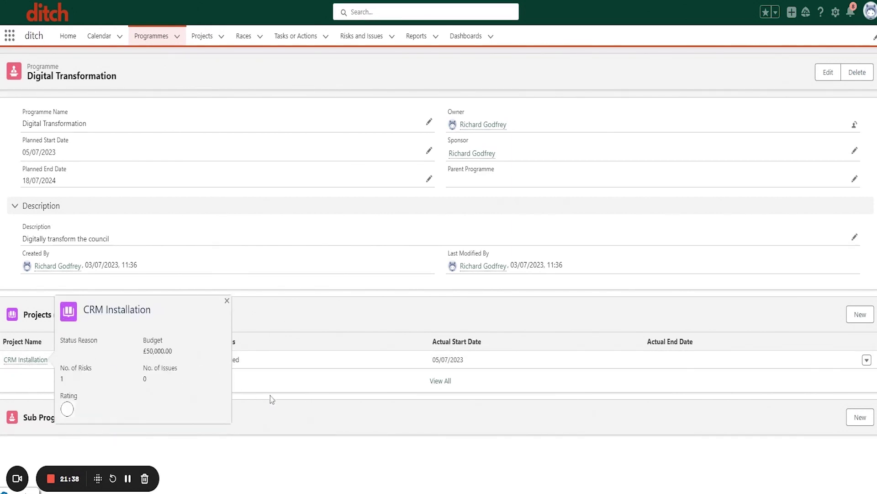